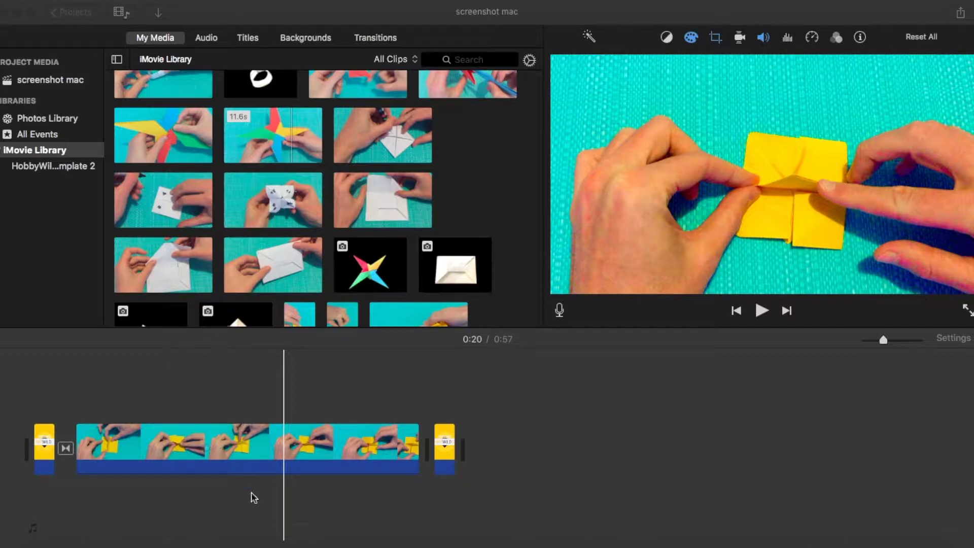
- Connect the origami star photo above the main folding clip at 0:16 and select it
left_click(226, 445)
left_click(215, 440)
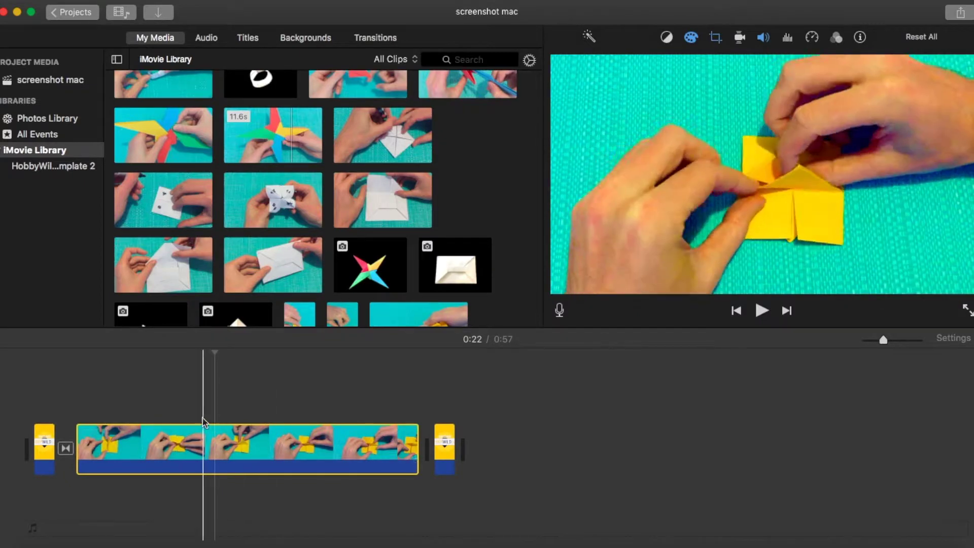
left_click(183, 410)
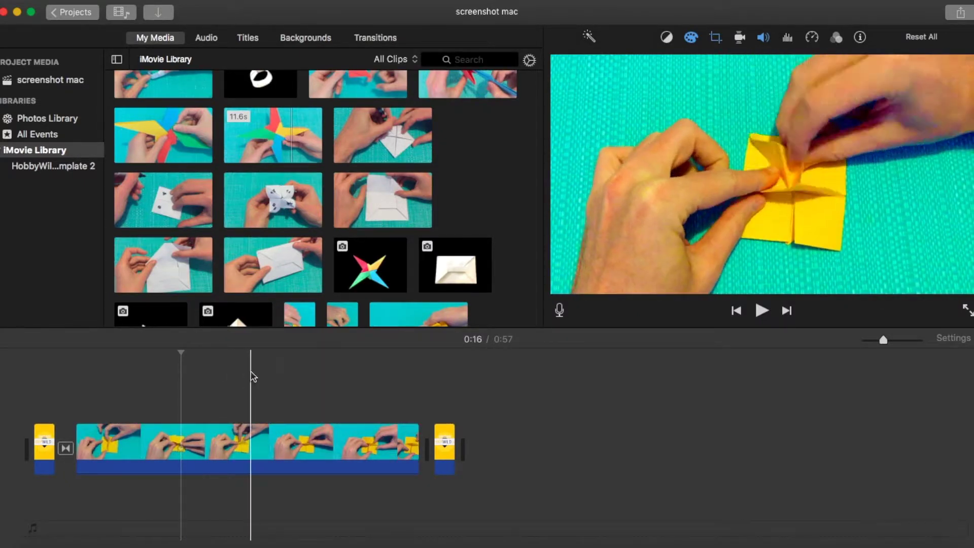
left_click_drag(370, 262, 189, 395)
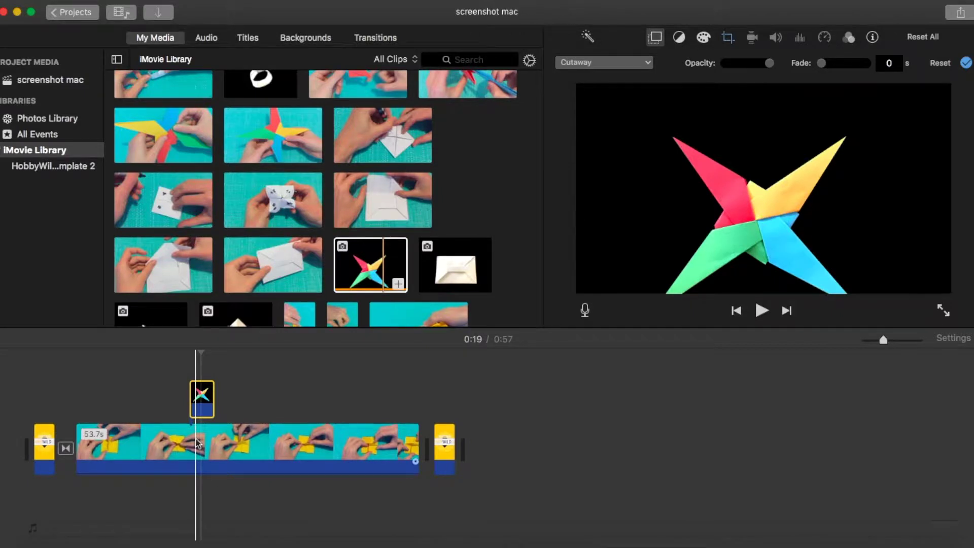
left_click(179, 446)
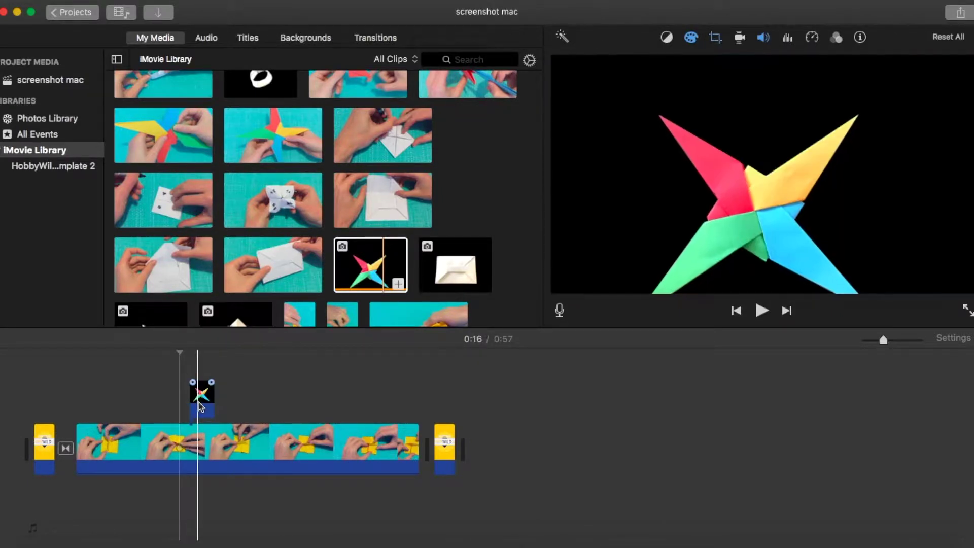
left_click(202, 400)
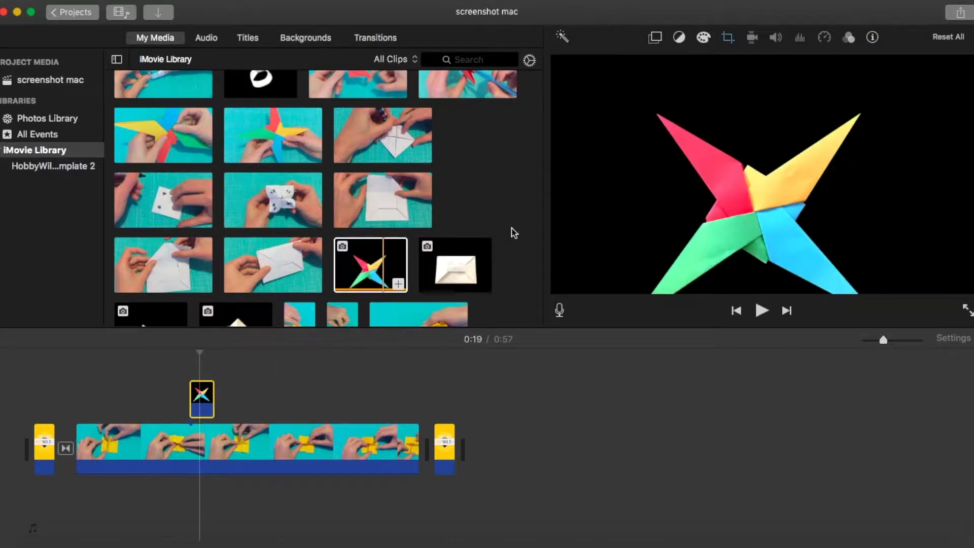
left_click(656, 37)
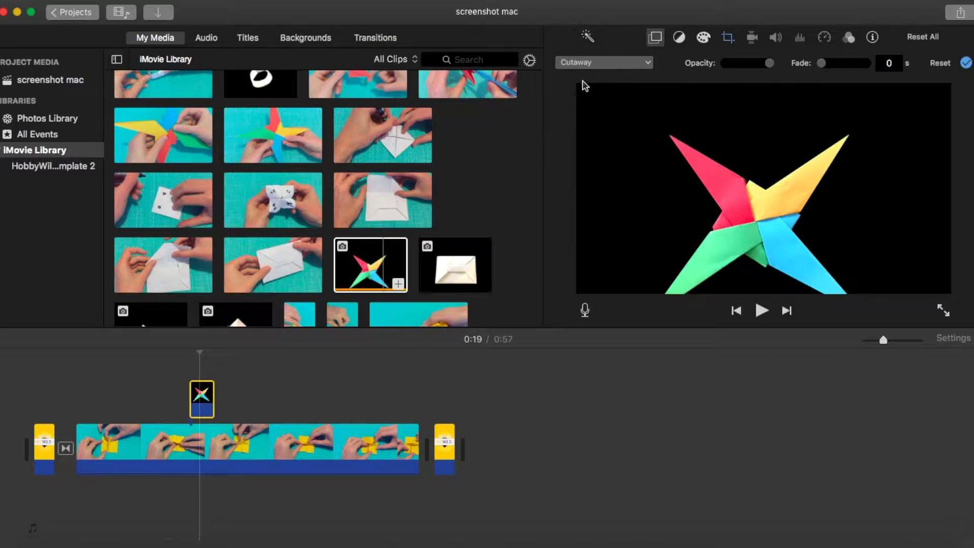
- Trim the star photo overlay to 2.8 seconds
left_click(177, 413)
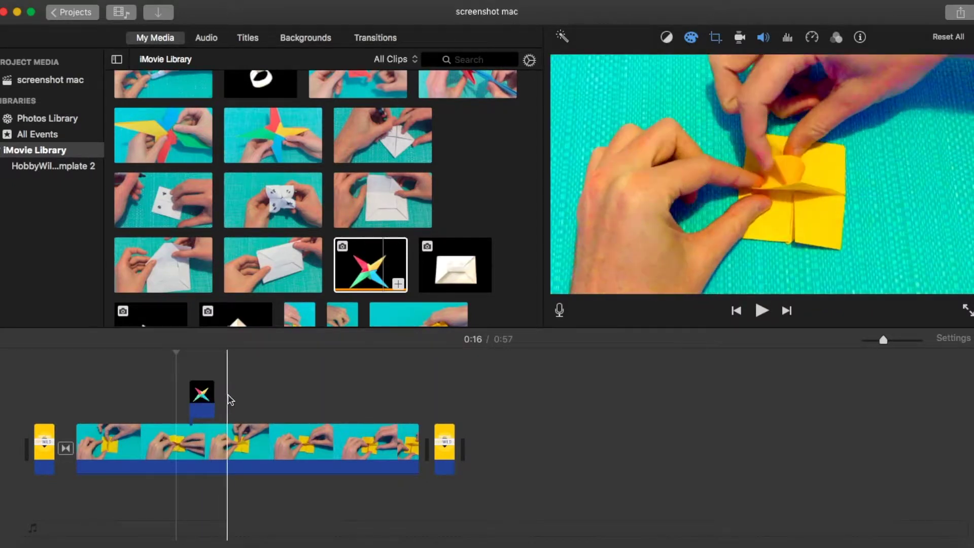
left_click(207, 396)
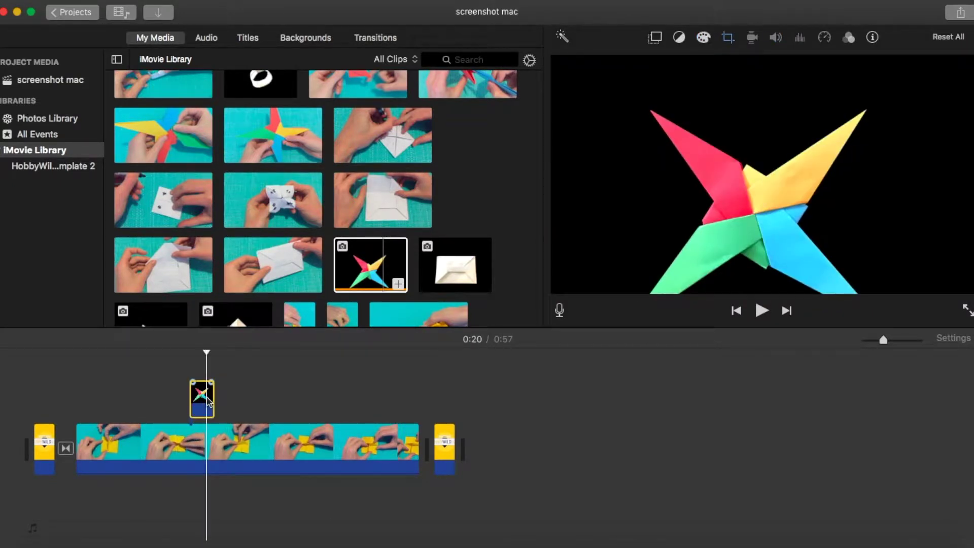
left_click_drag(213, 398, 203, 401)
- Play the video from 0:16 to preview the cutaway, then return to 0:16
left_click(181, 397)
key("space")
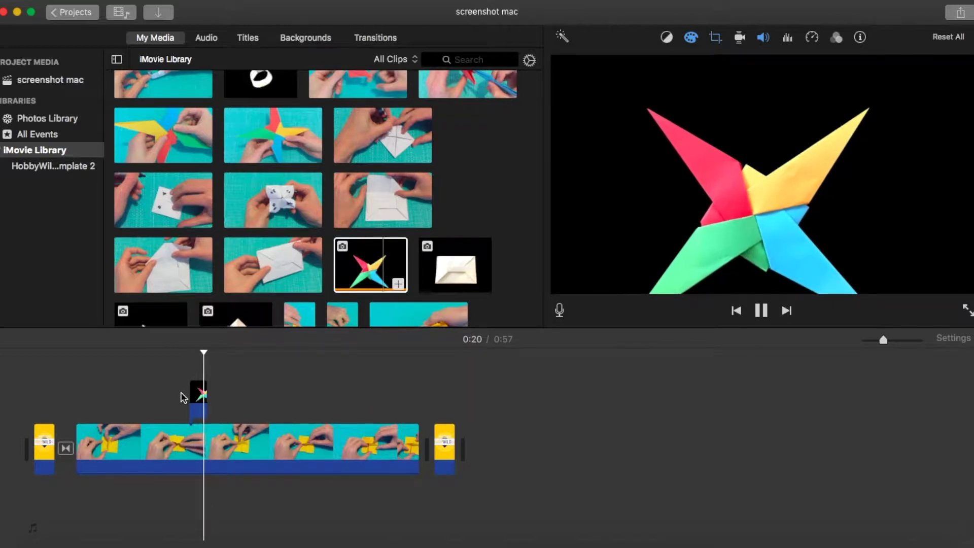
key("space")
left_click(182, 397)
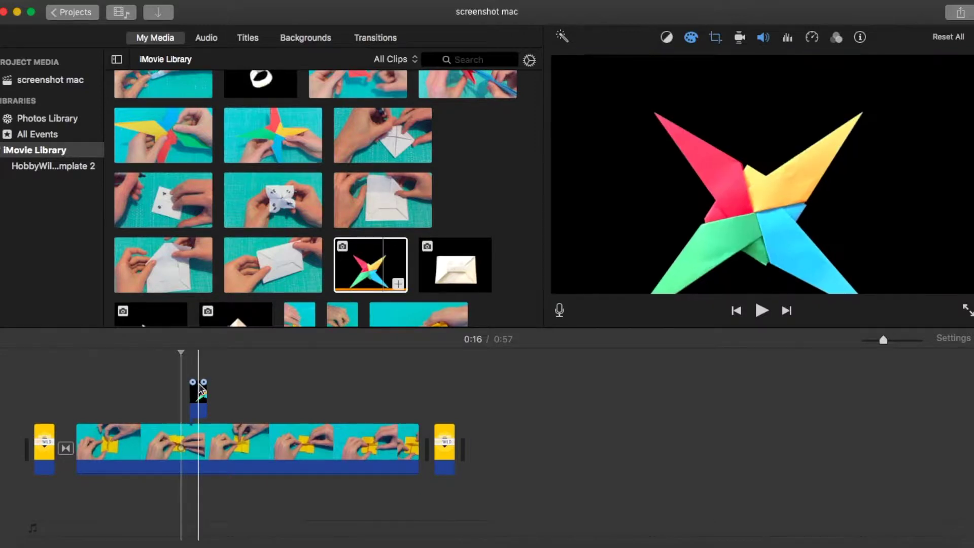
- Replace the star photo with the 11.6s star-folding video, trimmed to about 4.3 seconds
left_click(199, 397)
key("Delete")
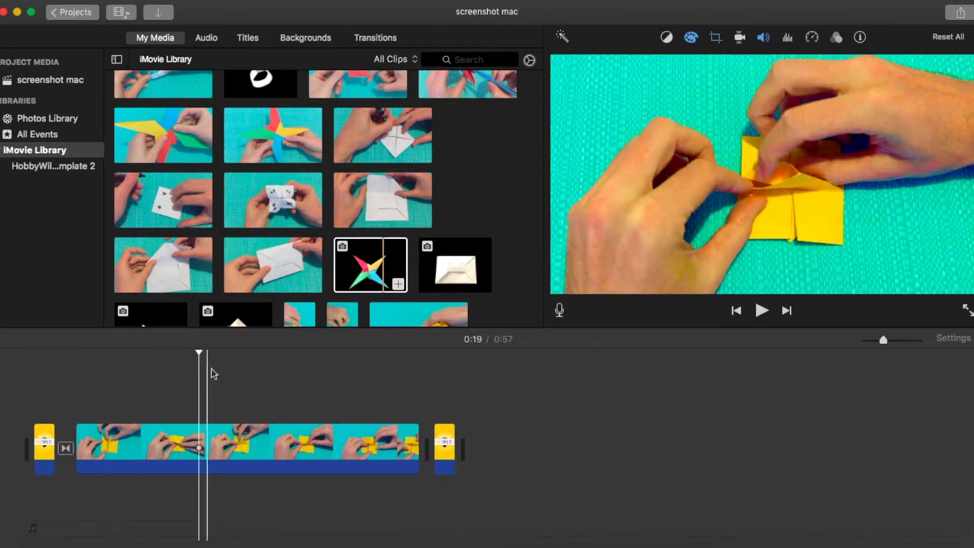
left_click_drag(270, 125, 223, 397)
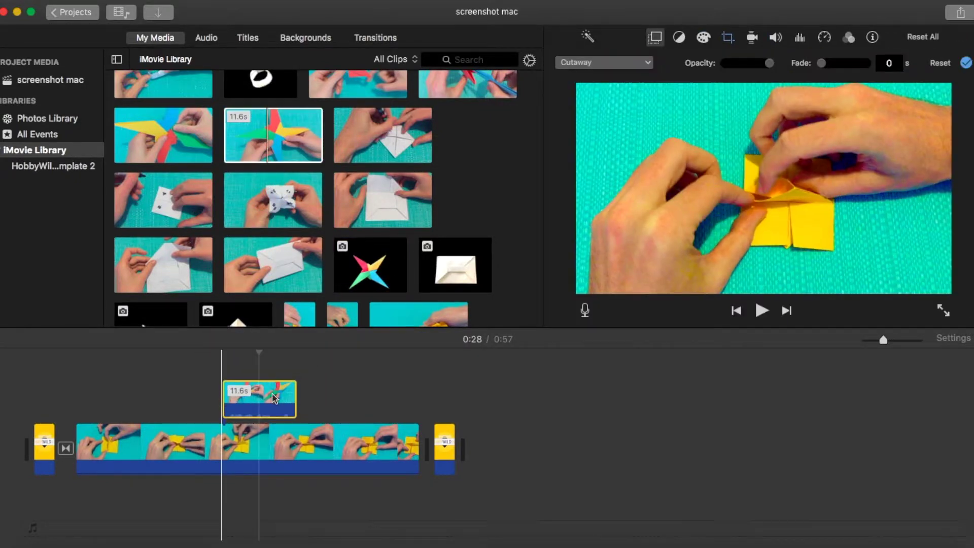
left_click_drag(283, 398, 253, 396)
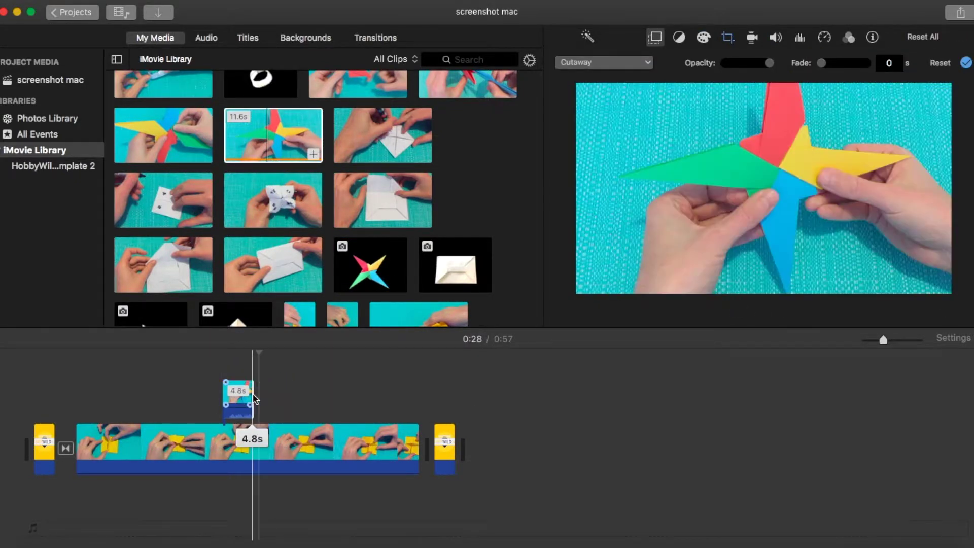
left_click(219, 388)
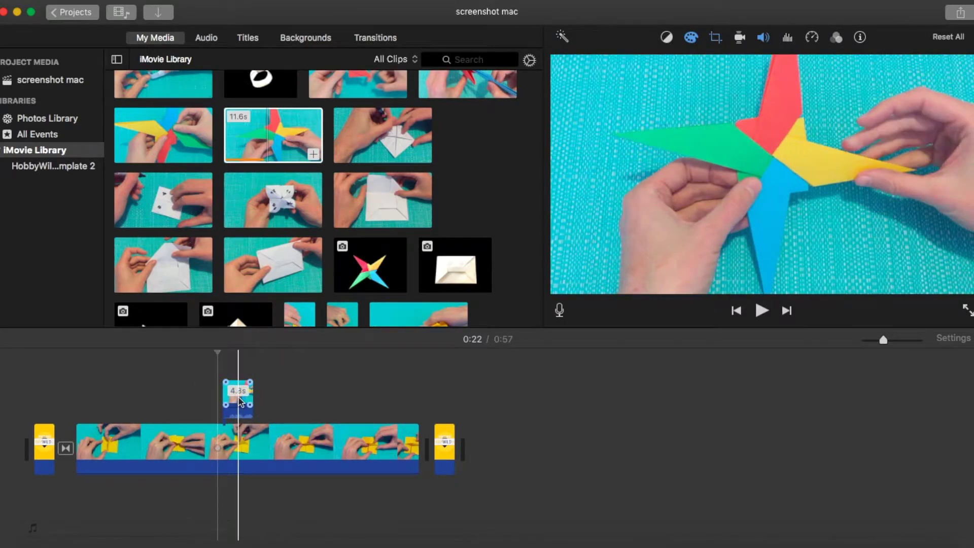
left_click(236, 399)
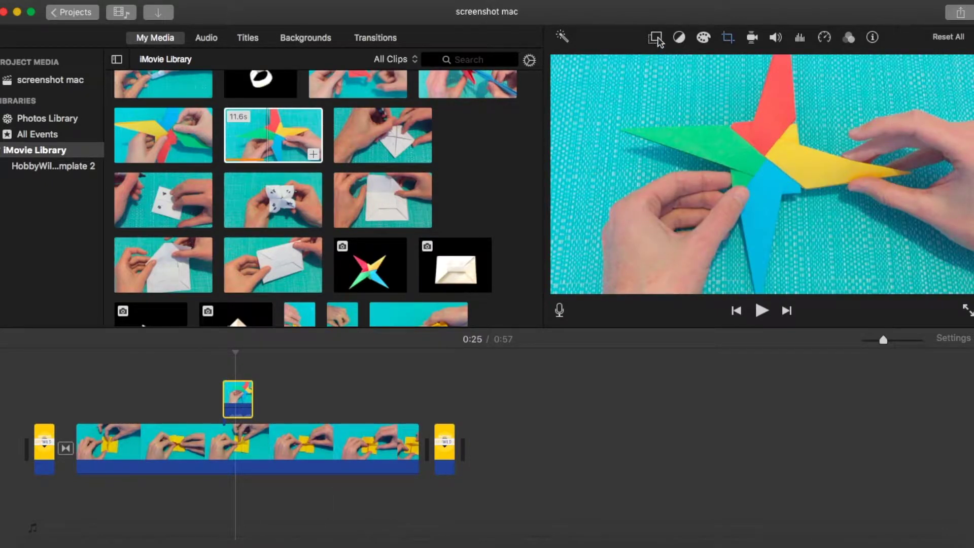
left_click(655, 38)
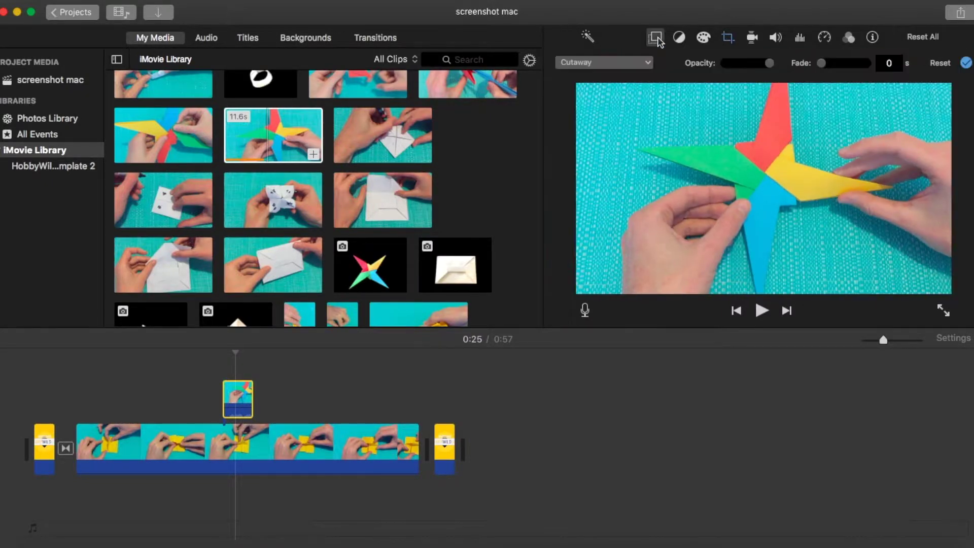
- Switch the star video overlay to Green/Blue Screen mode
left_click(619, 66)
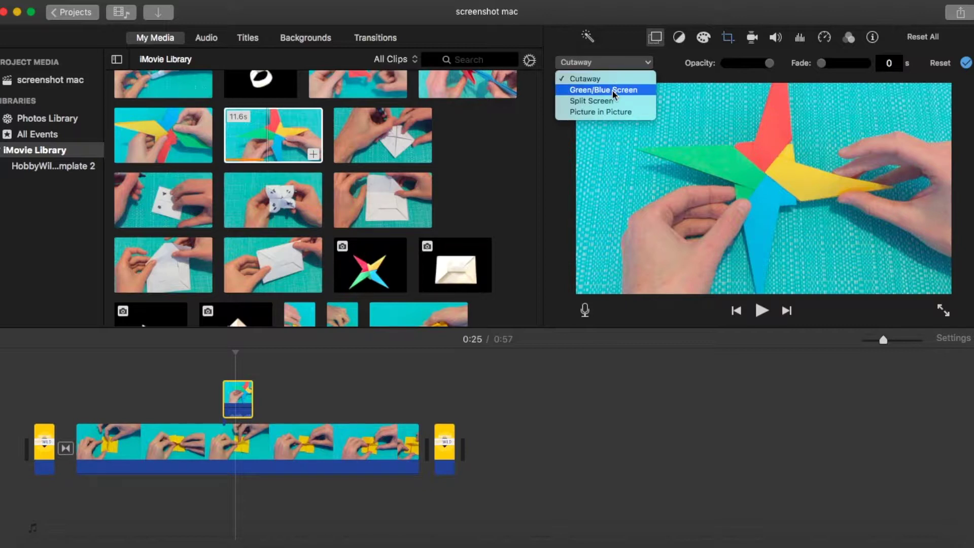
left_click(614, 91)
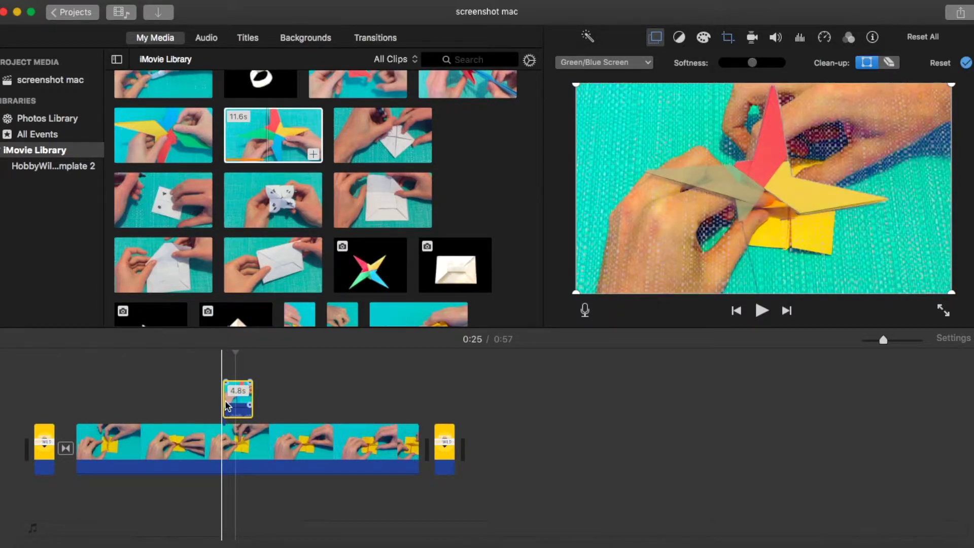
left_click(274, 125)
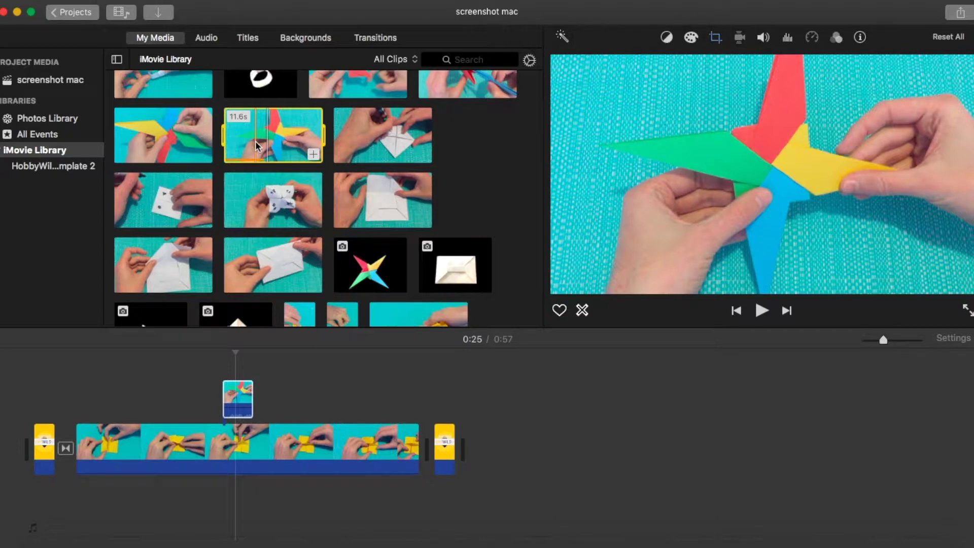
- Preview the keyed overlay from 0:22 and lower the overlay clip's audio to 0%
left_click(234, 393)
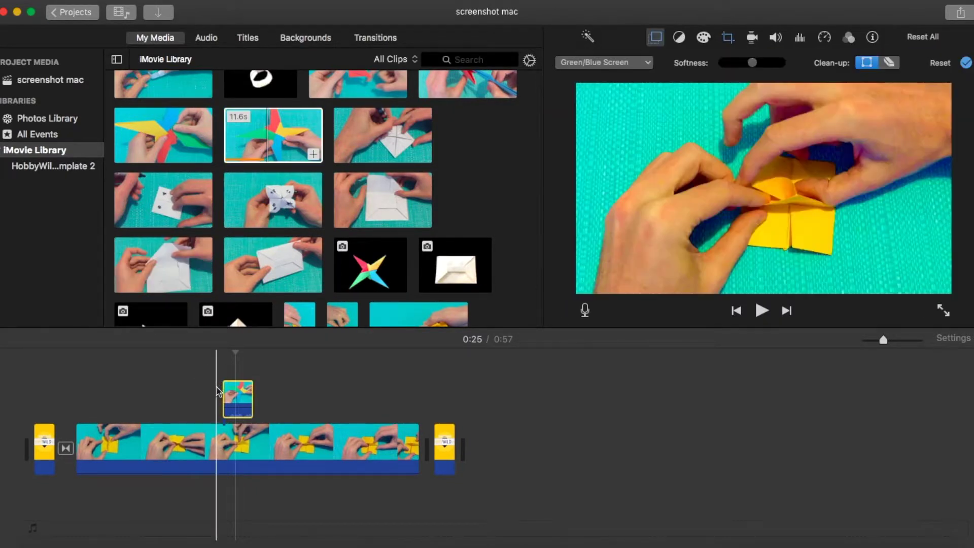
left_click(217, 393)
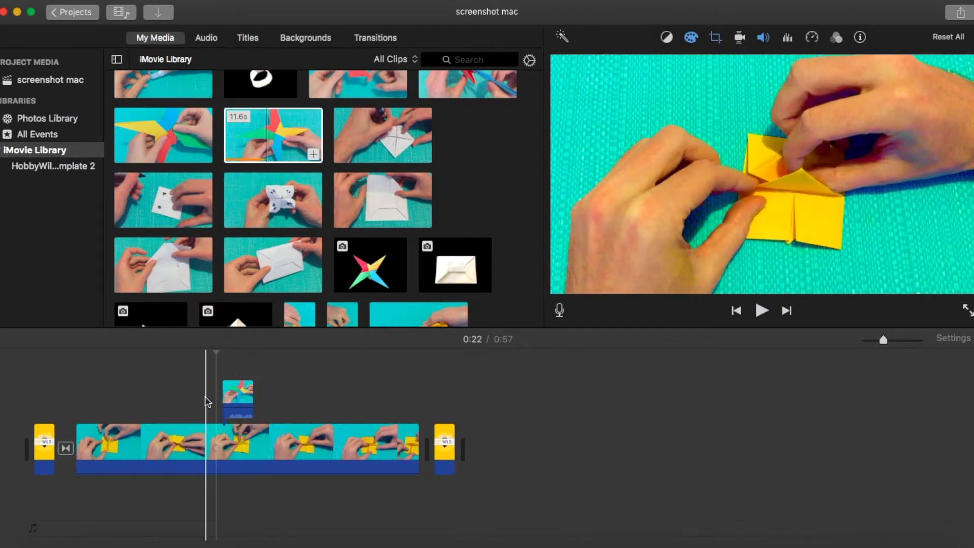
key("space")
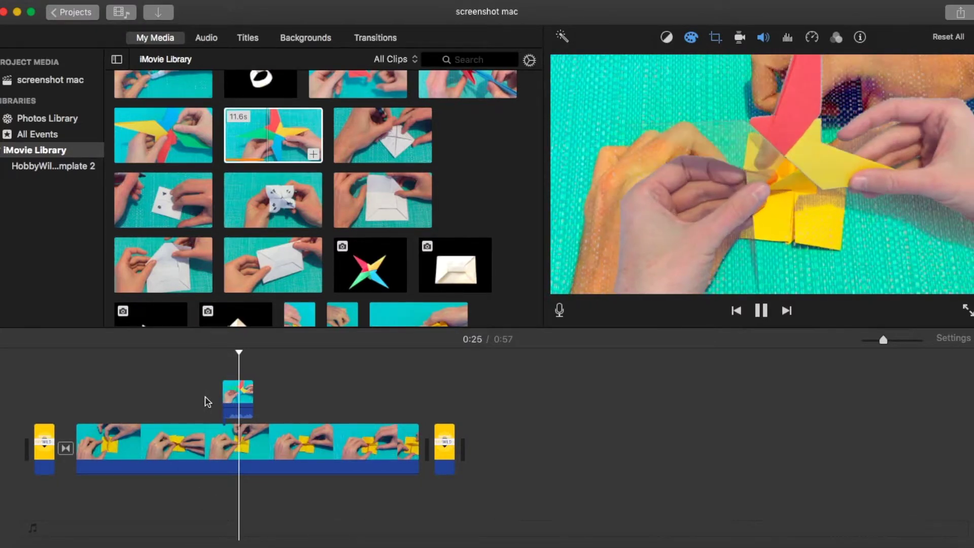
left_click(236, 401)
left_click_drag(235, 404, 229, 440)
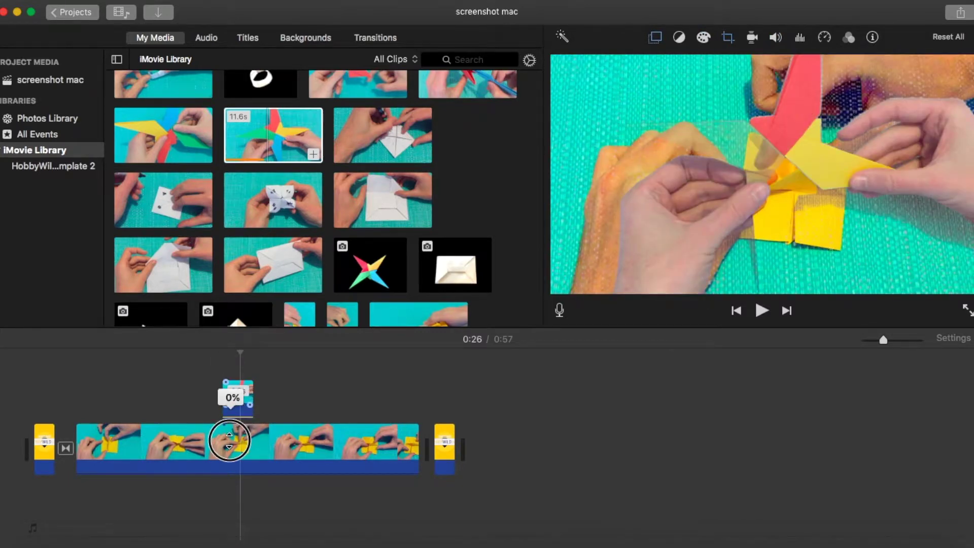
- Reselect the star overlay at 0:22 and bring up its overlay style options
left_click(215, 446)
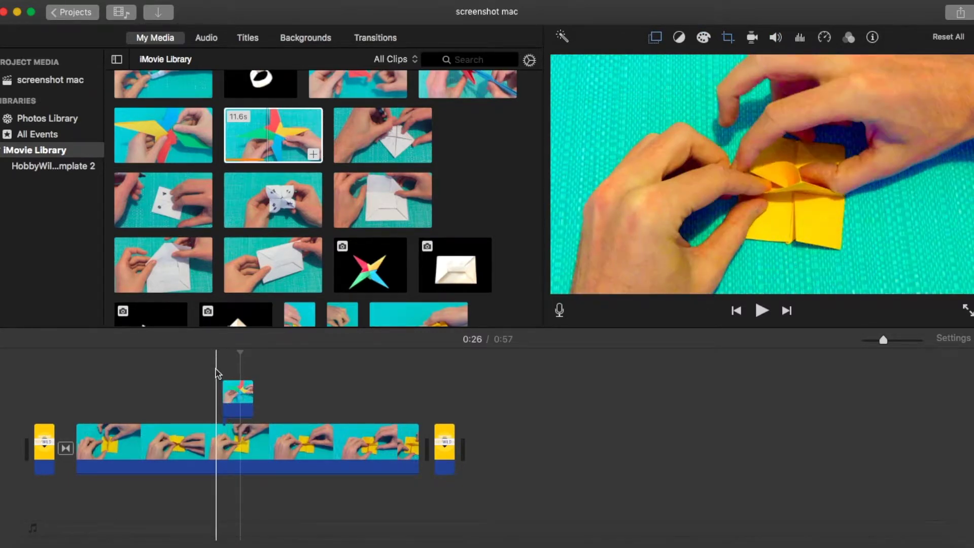
left_click(232, 390)
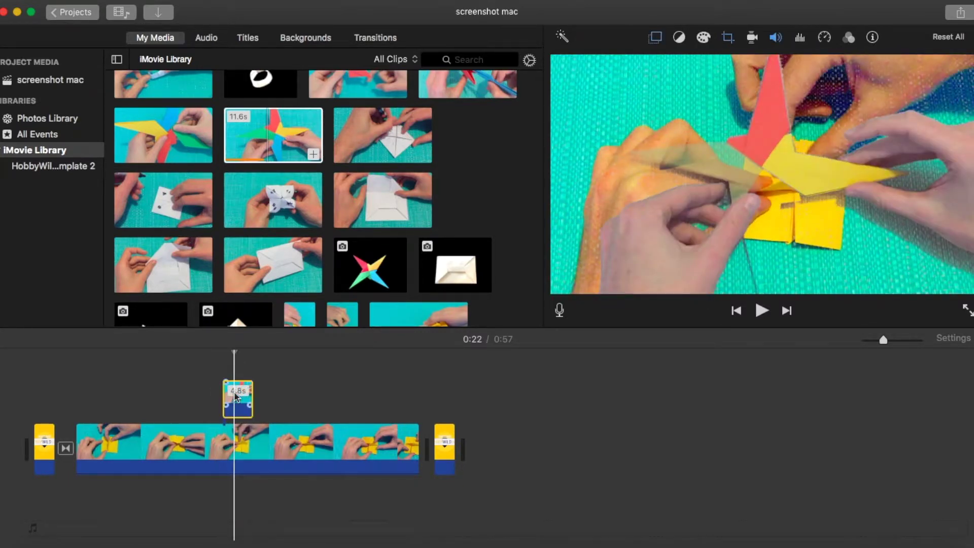
left_click(656, 37)
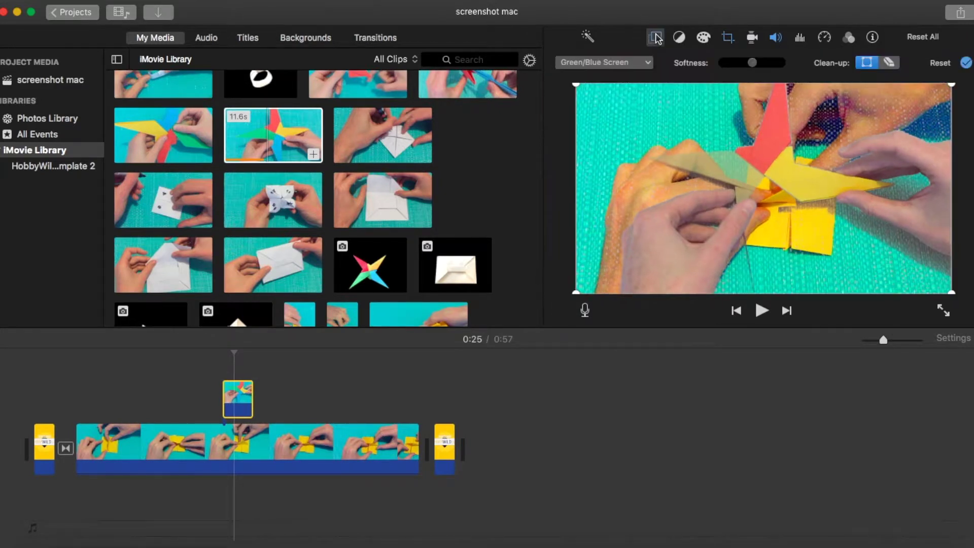
left_click(638, 65)
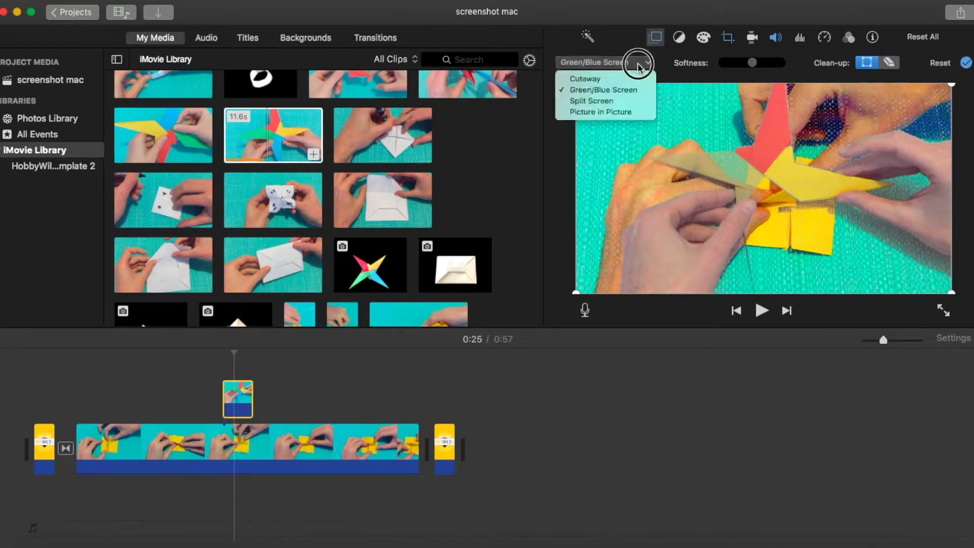
- Show the star overlay as Split Screen and play back that section
left_click(622, 100)
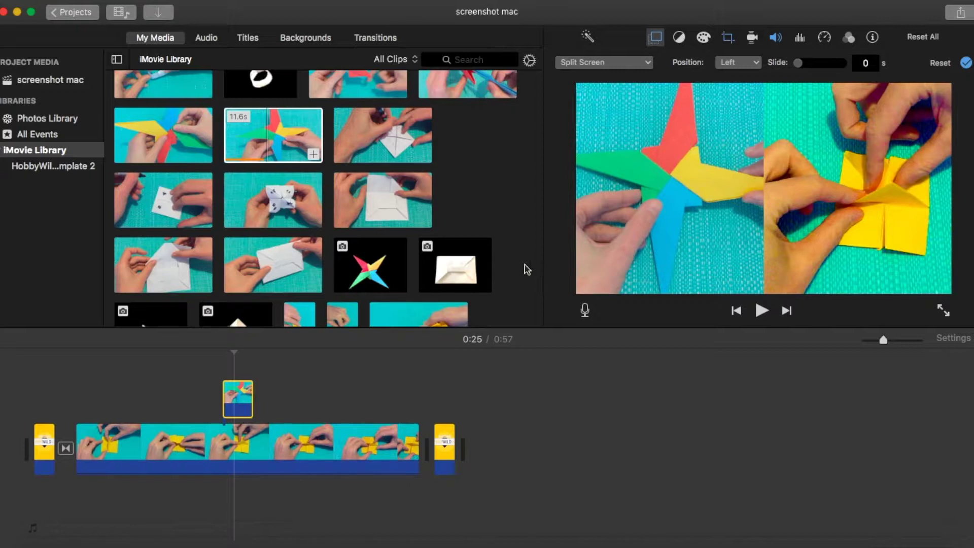
left_click(218, 402)
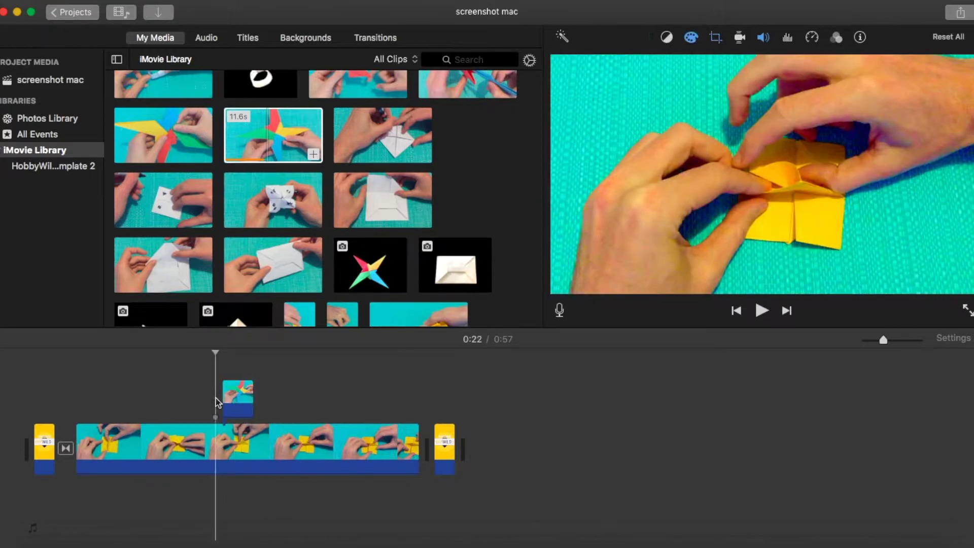
key("space")
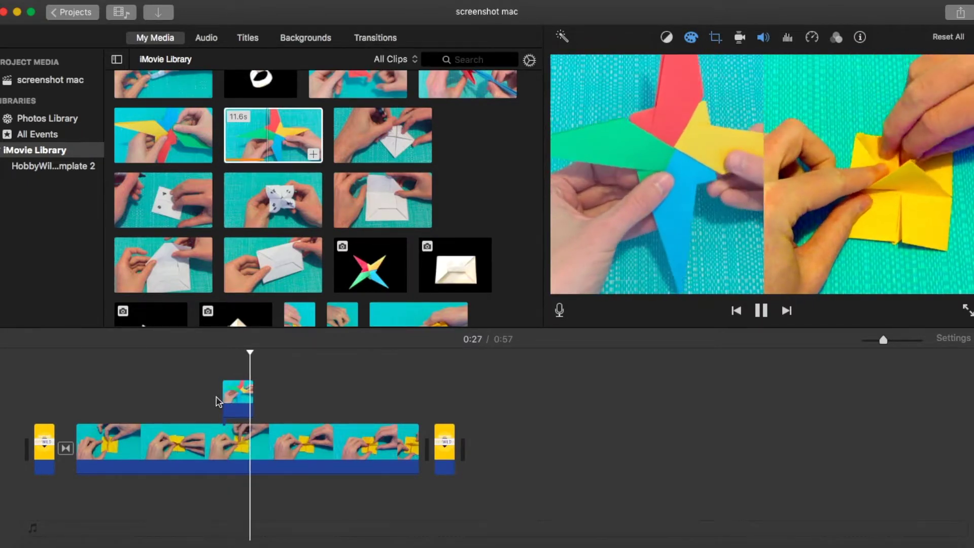
left_click(241, 404)
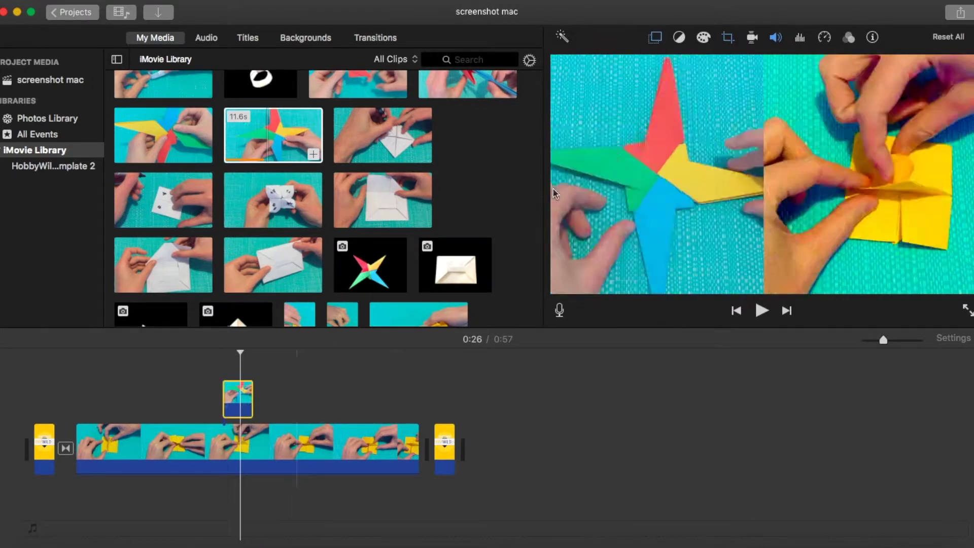
- Keep the split screen on the Left, then revert the overlay style to Cutaway
left_click(655, 37)
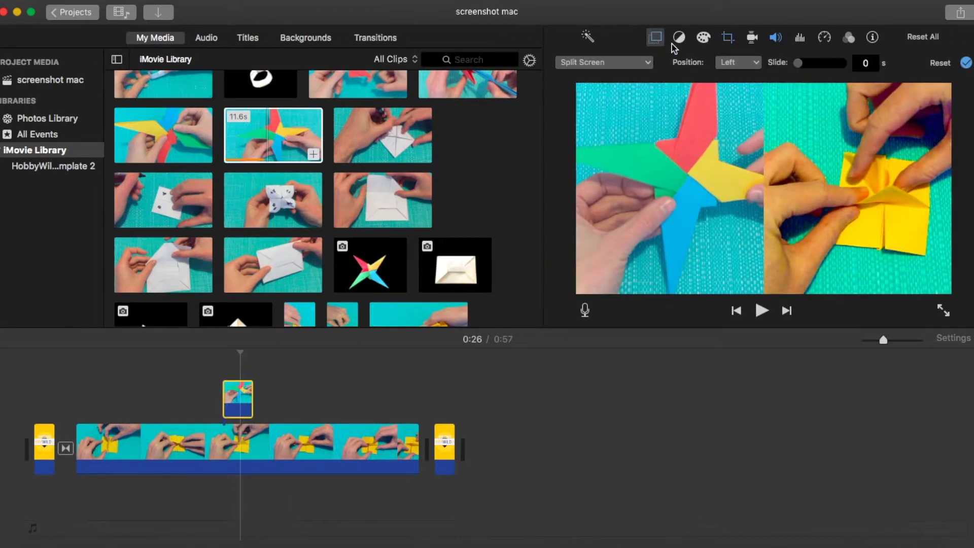
left_click(744, 63)
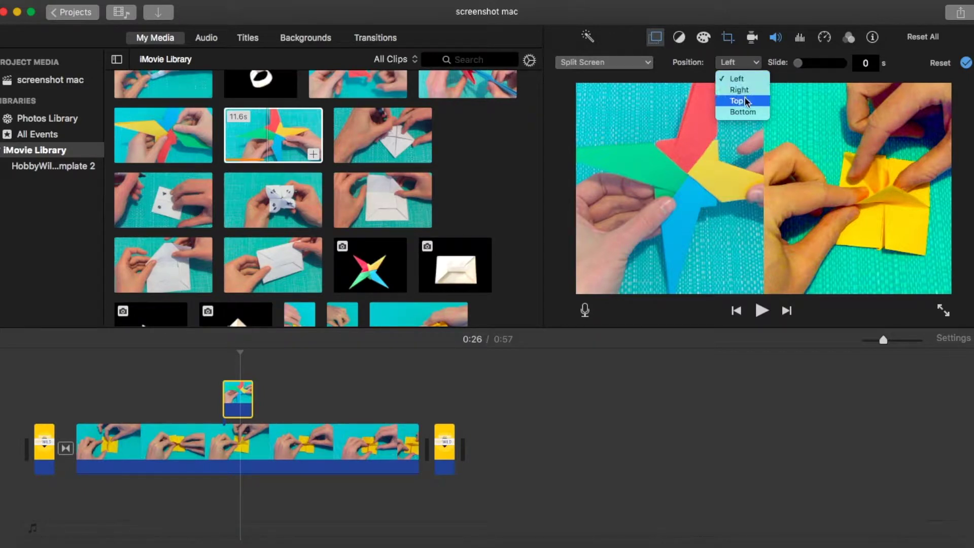
left_click(737, 63)
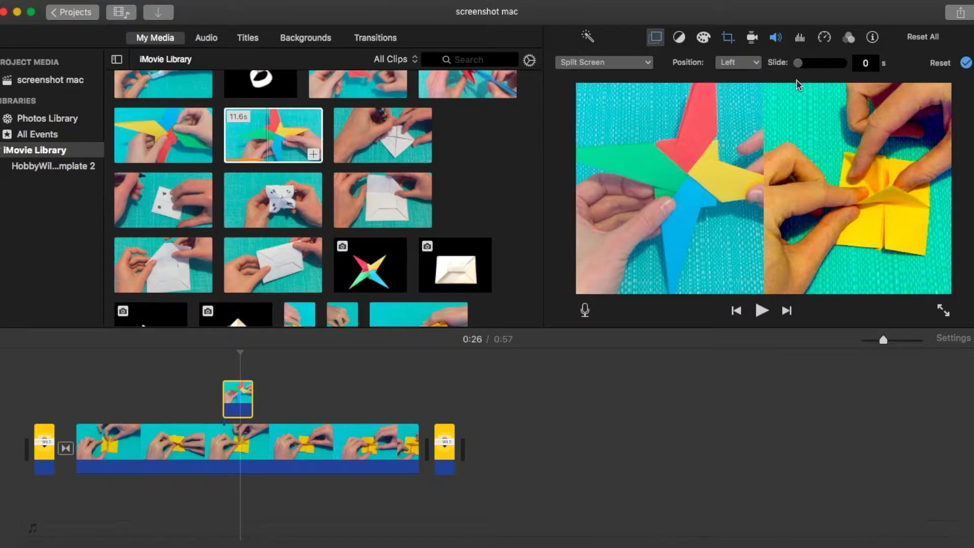
left_click(944, 63)
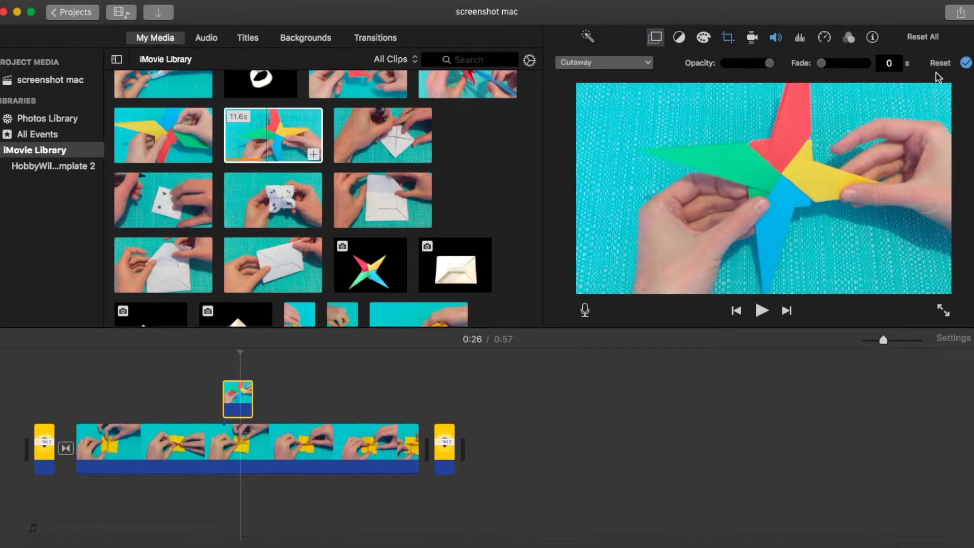
- Make the star overlay a Picture in Picture inset and enlarge it toward the upper right
left_click(633, 69)
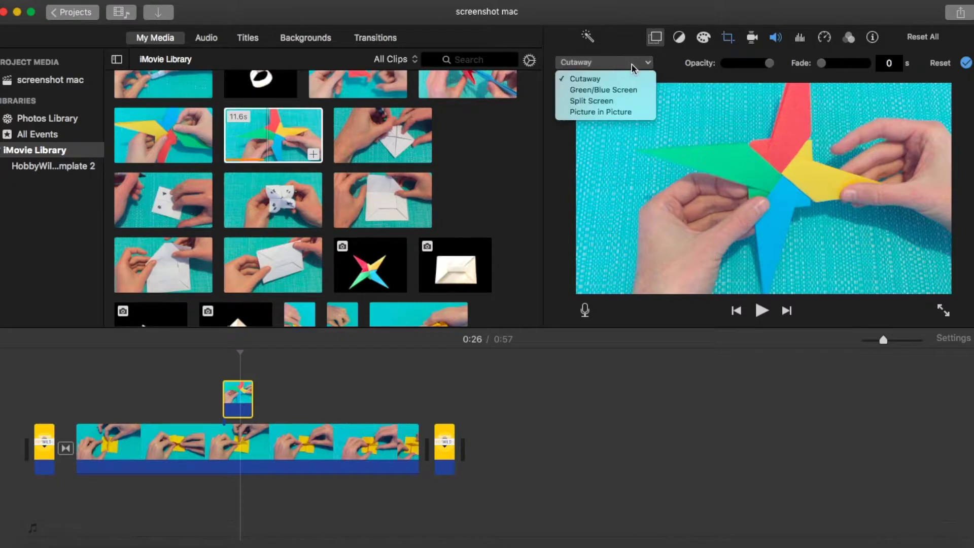
left_click(614, 112)
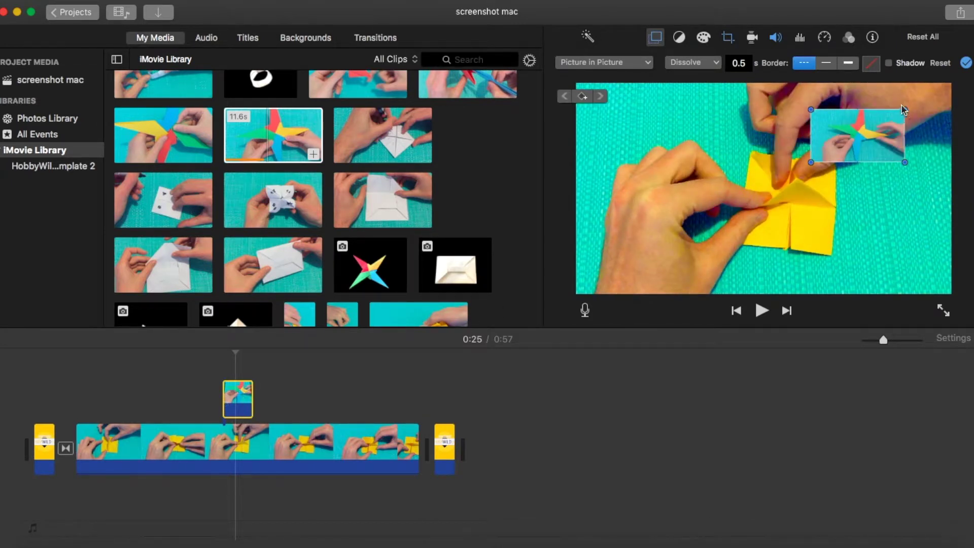
left_click_drag(903, 110, 936, 92)
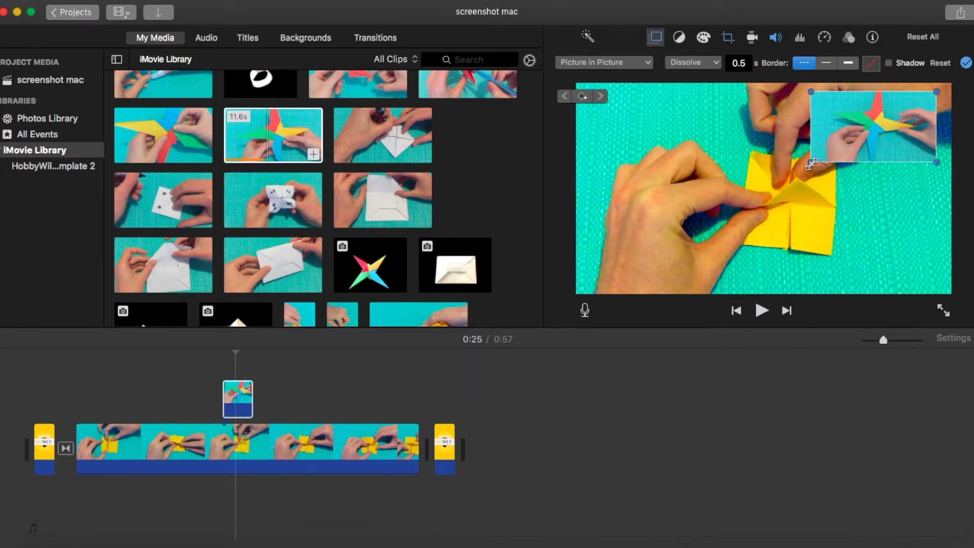
left_click_drag(810, 162, 792, 197)
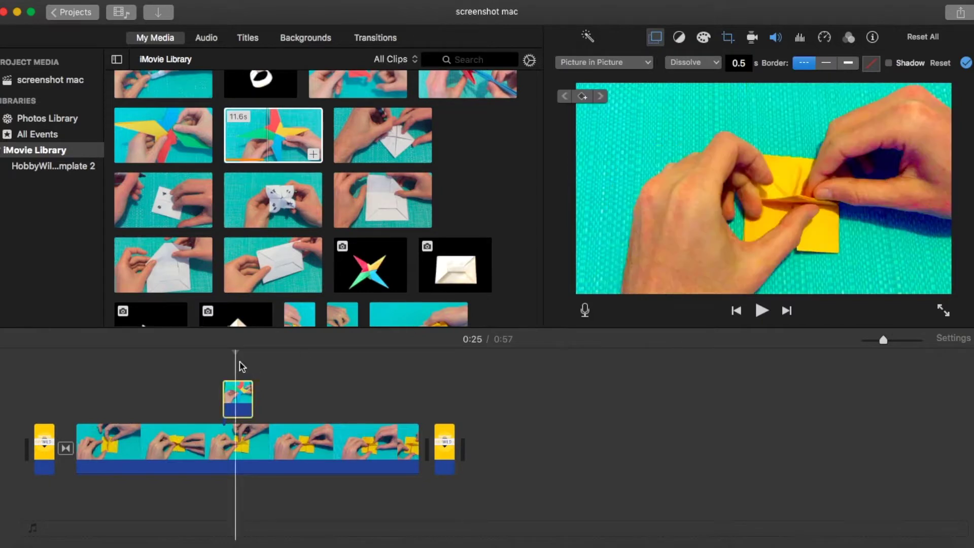
- Play back the picture-in-picture section and reselect the star clip
left_click(218, 395)
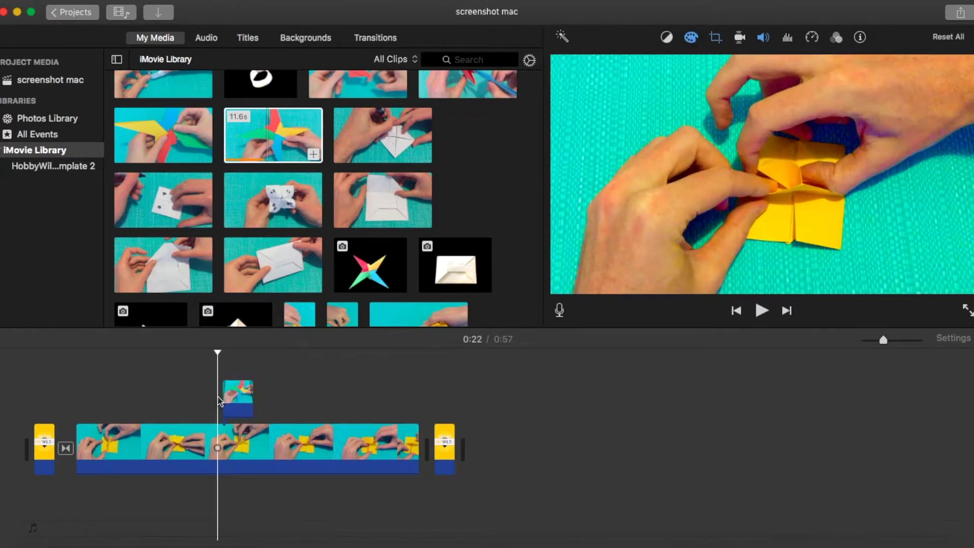
key("space")
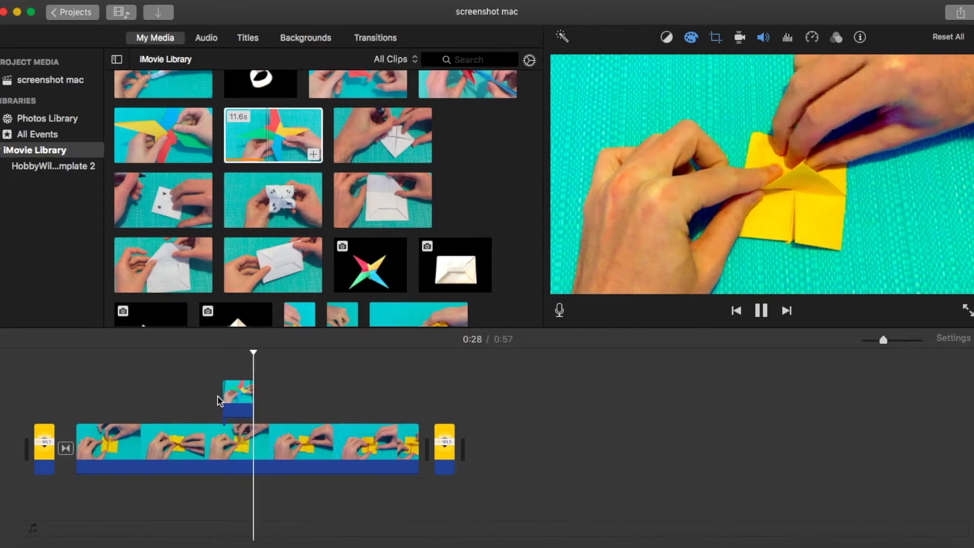
key("space")
left_click(239, 392)
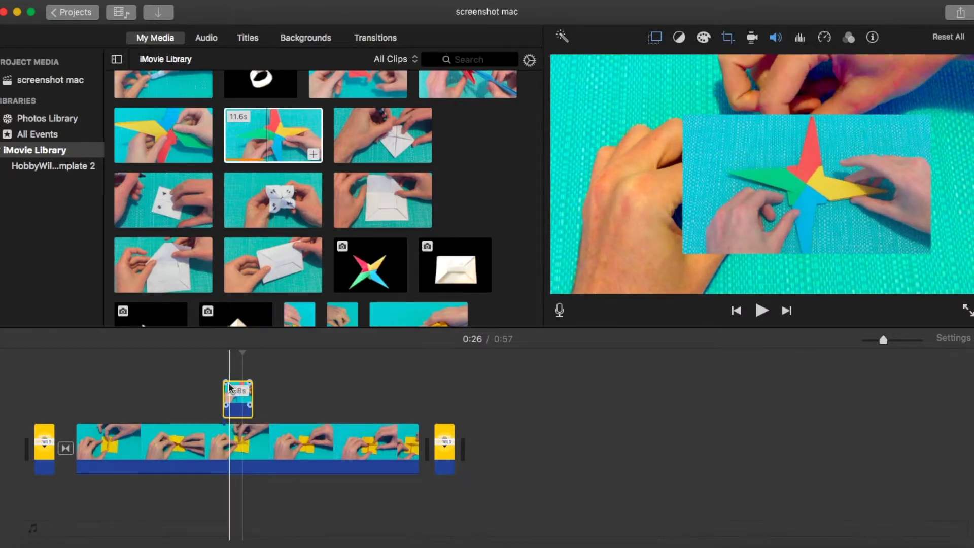
- Trim the start of the star inset clip later and preview its dissolve-in playback
left_click_drag(227, 385, 241, 385)
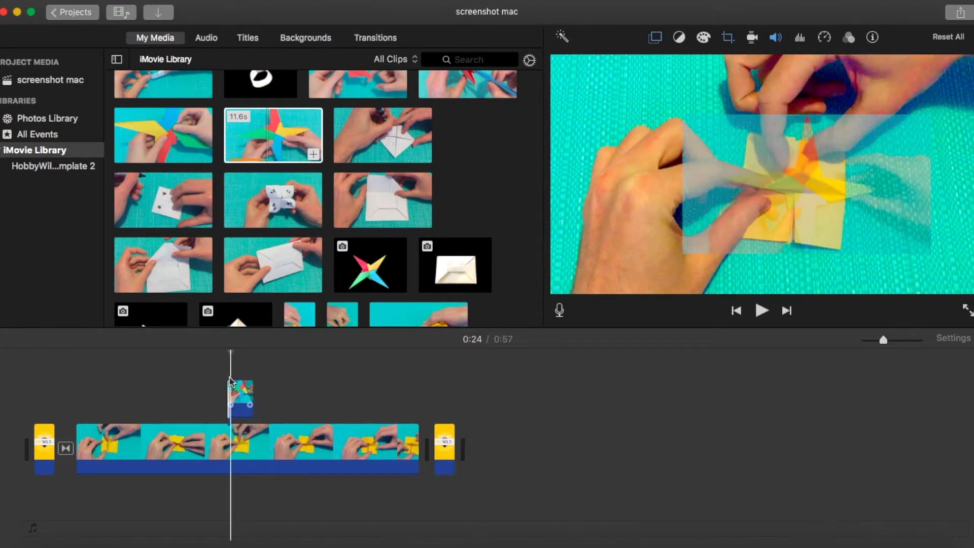
left_click(225, 375)
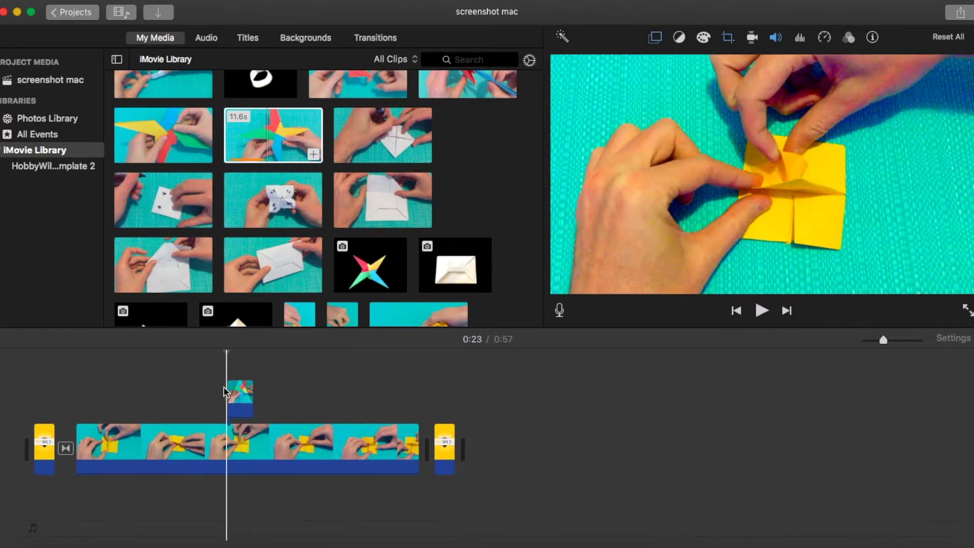
key("space")
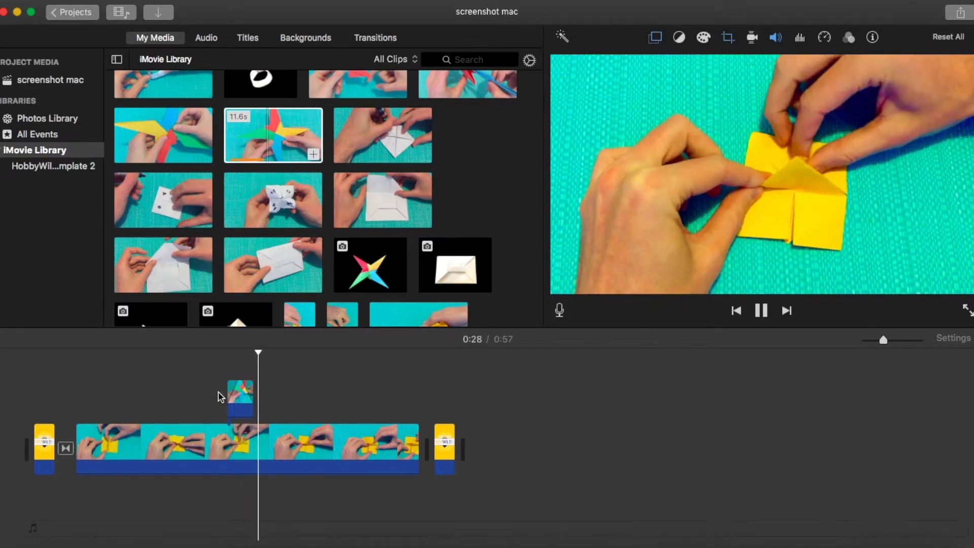
key("space")
left_click(238, 398)
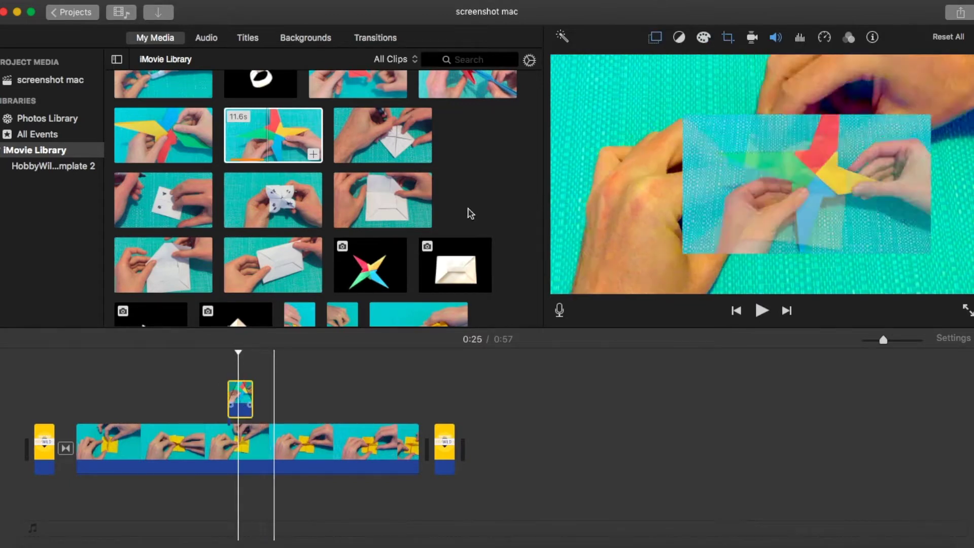
- Set the inset border to thick, colour it red in the Colors window, and enable Shadow
left_click(655, 38)
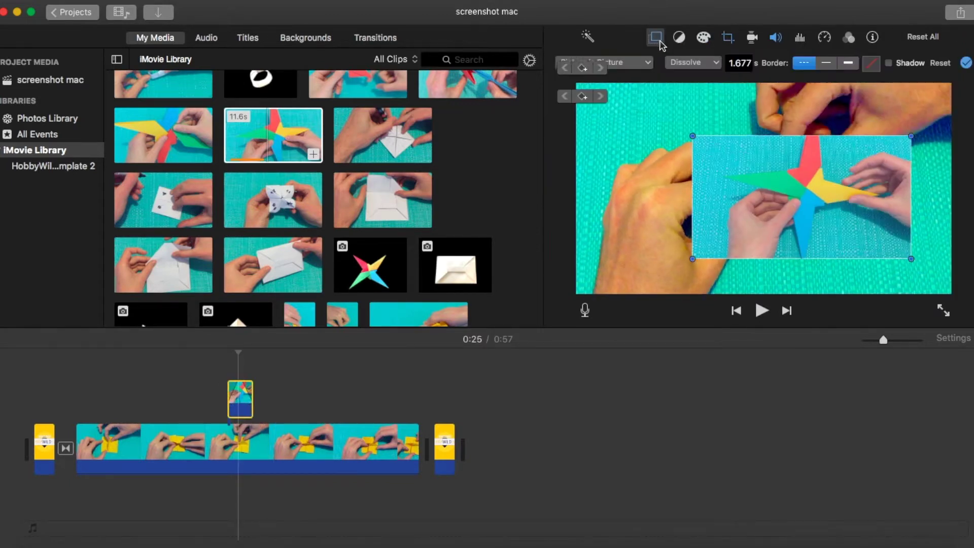
left_click(849, 64)
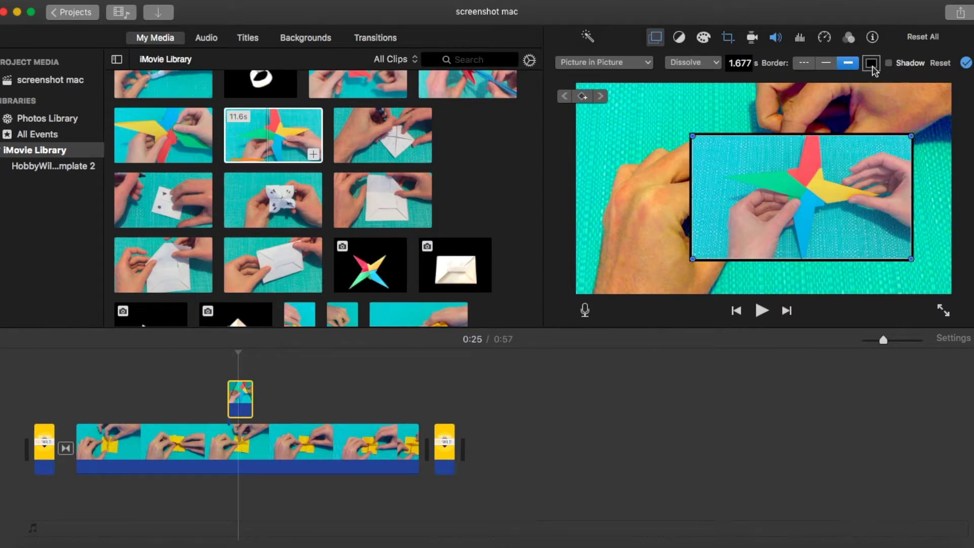
left_click(872, 65)
left_click(347, 255)
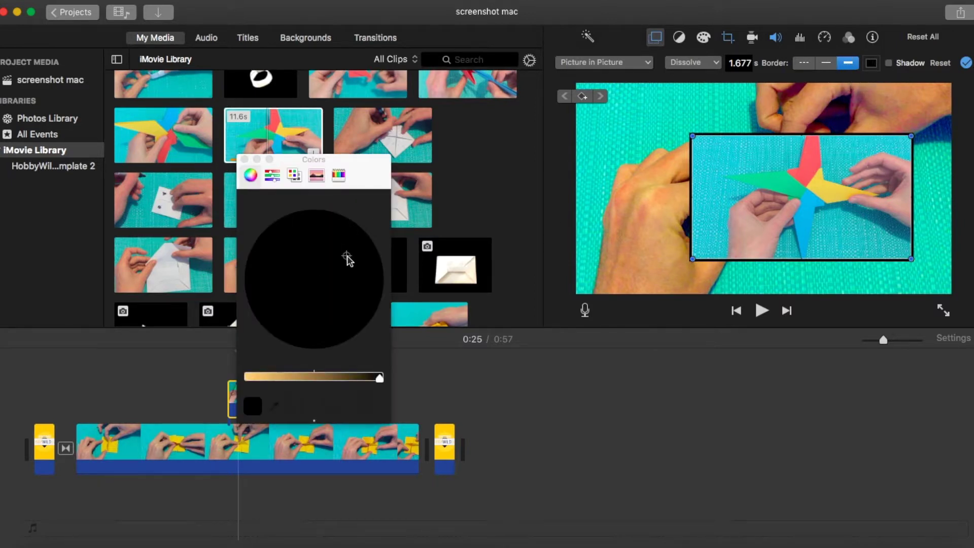
left_click(313, 380)
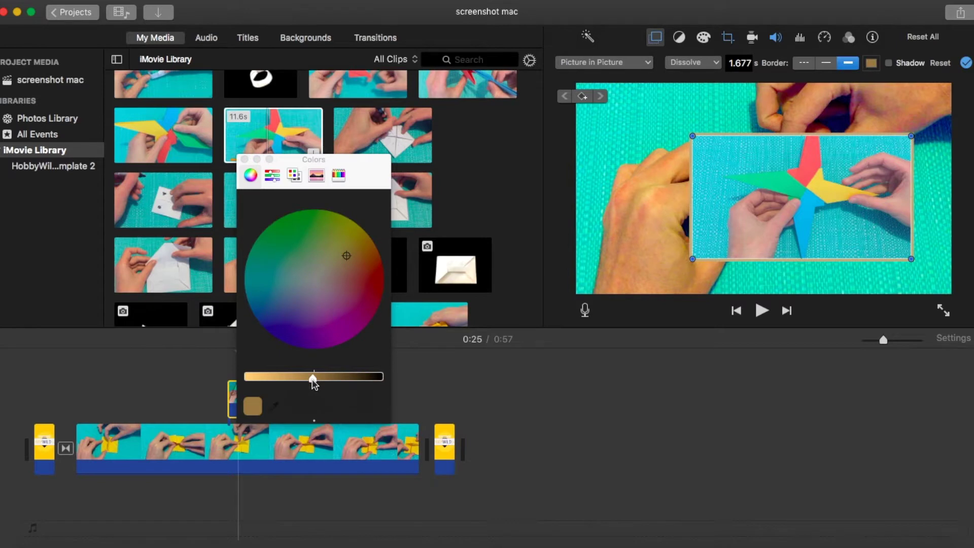
left_click_drag(335, 289, 388, 305)
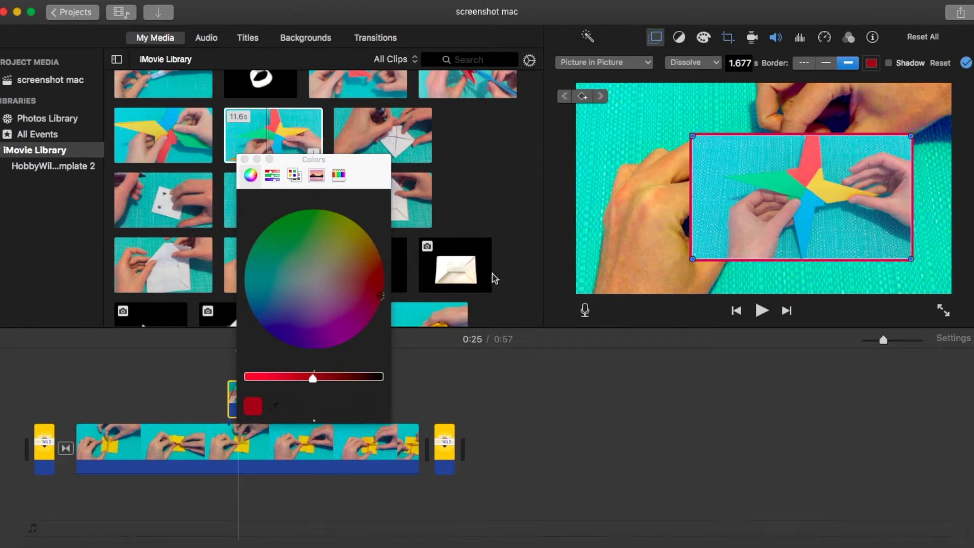
left_click(244, 160)
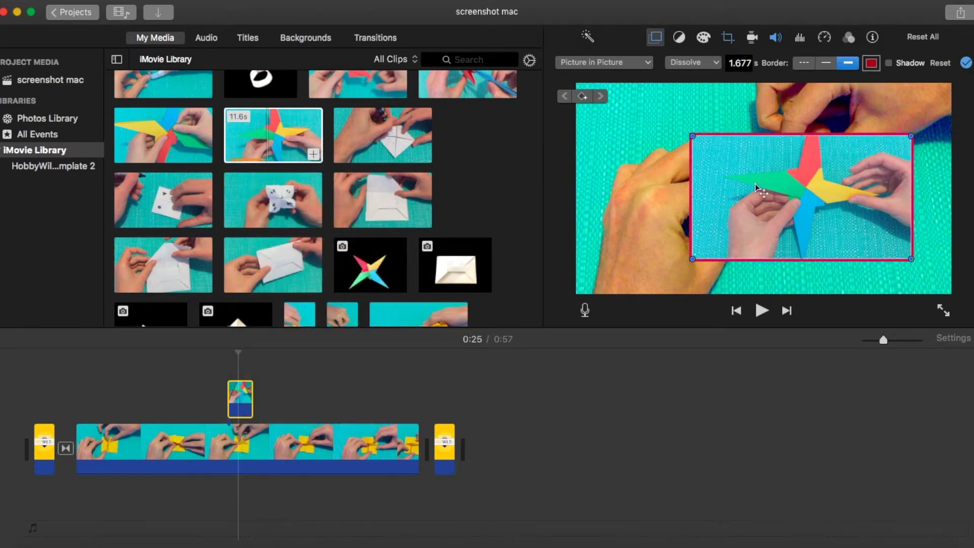
left_click(889, 63)
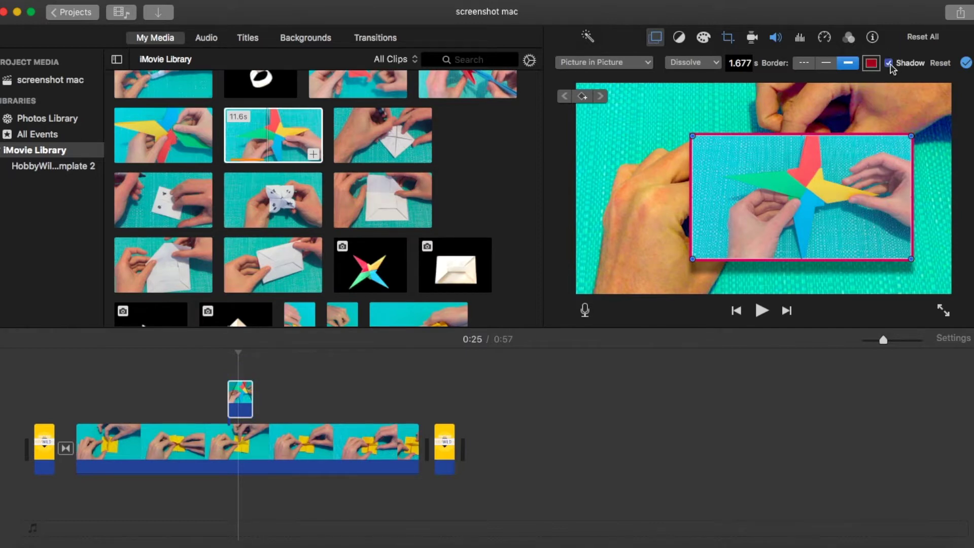
- Reset the overlay settings and reapply Picture in Picture
left_click(957, 66)
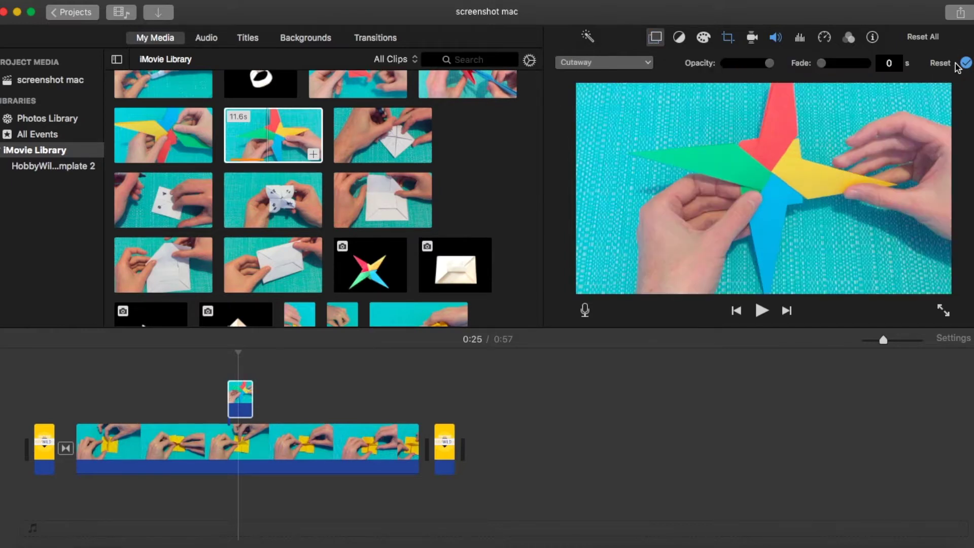
left_click(627, 61)
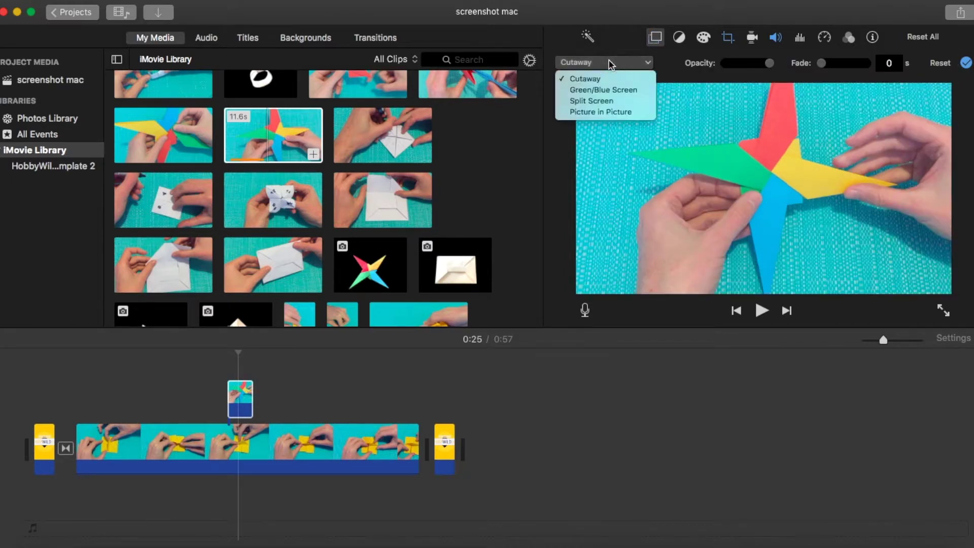
left_click(599, 111)
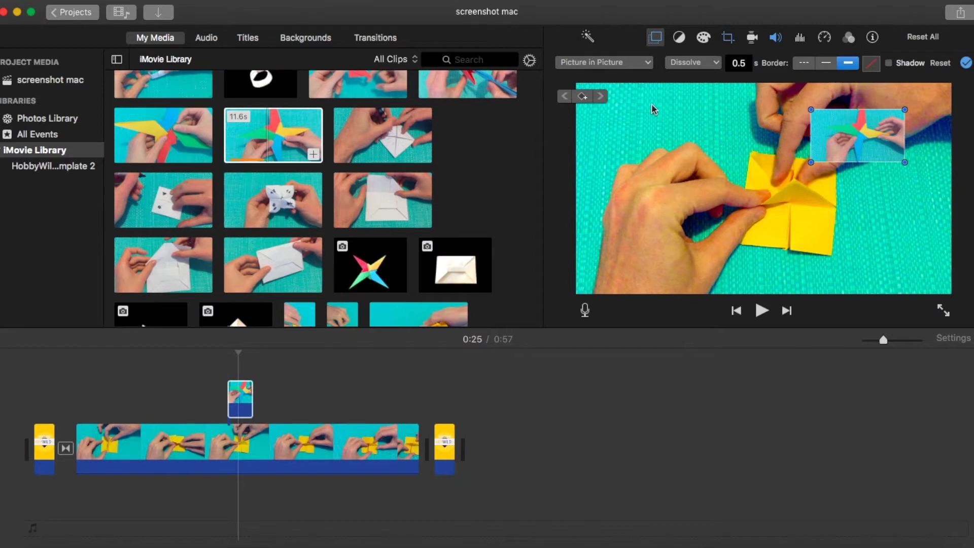
- Move the inset to the top-left, enlarge it slightly, and set its transition to Zoom
left_click_drag(856, 131, 639, 128)
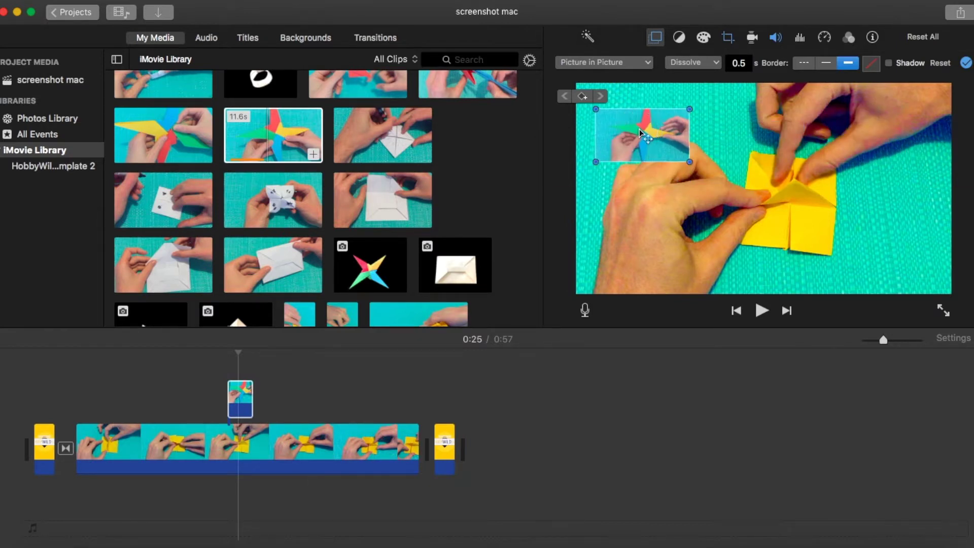
left_click_drag(687, 161, 721, 176)
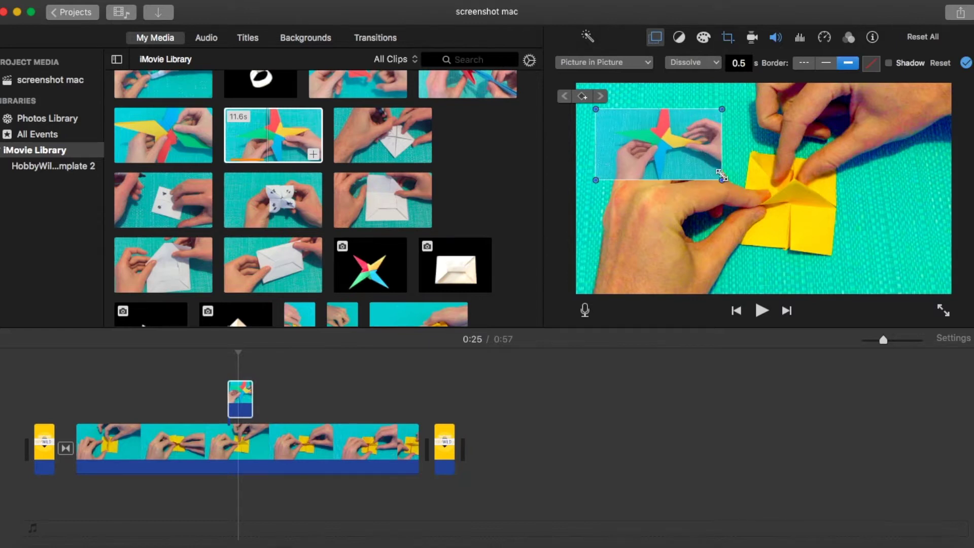
left_click(699, 65)
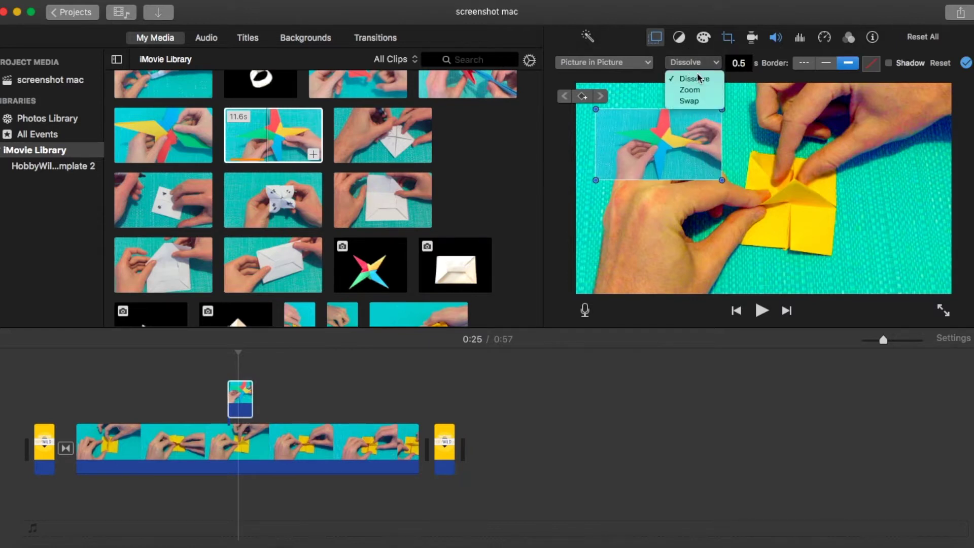
left_click(697, 90)
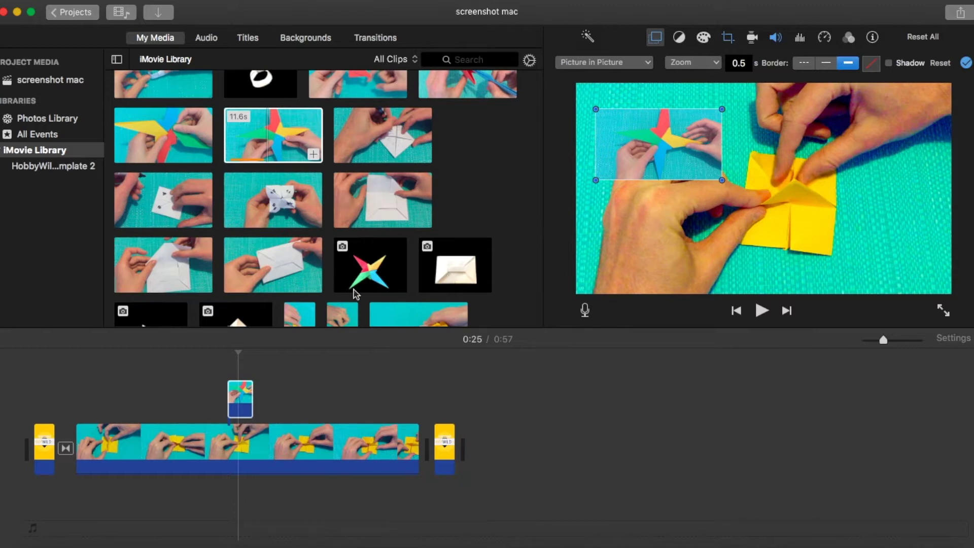
- Play from 0:23 to preview the Zoom transition on the inset
left_click(220, 377)
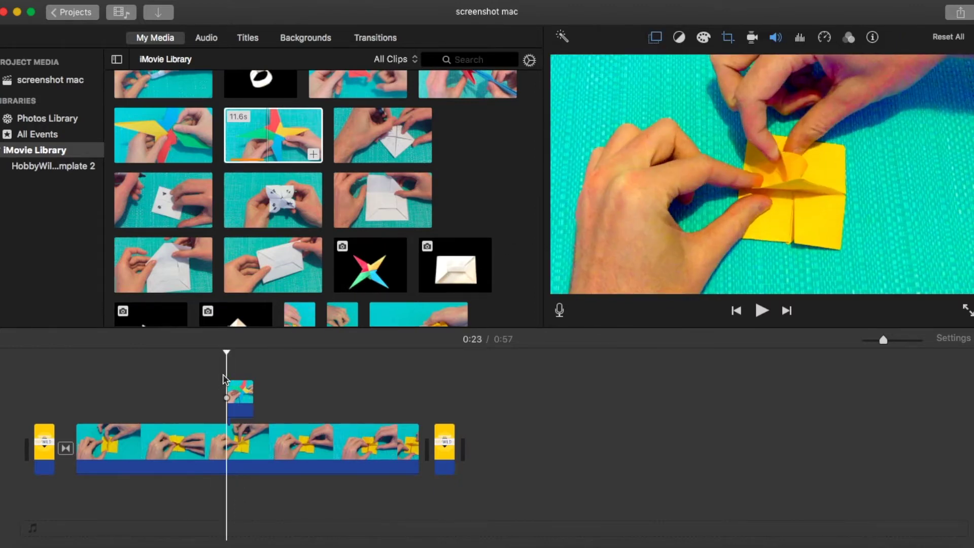
key("space")
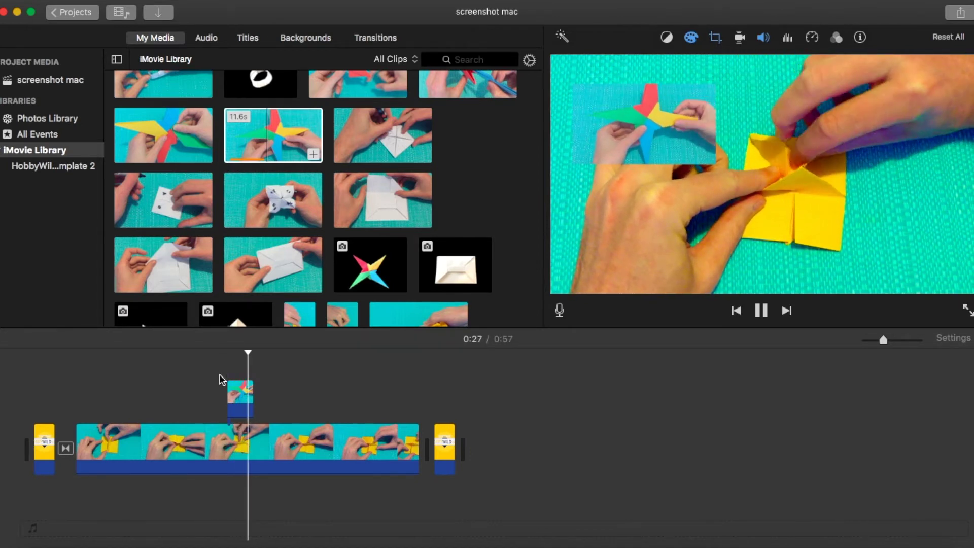
key("space")
- Change the picture-in-picture transition from Zoom to Swap
left_click(234, 394)
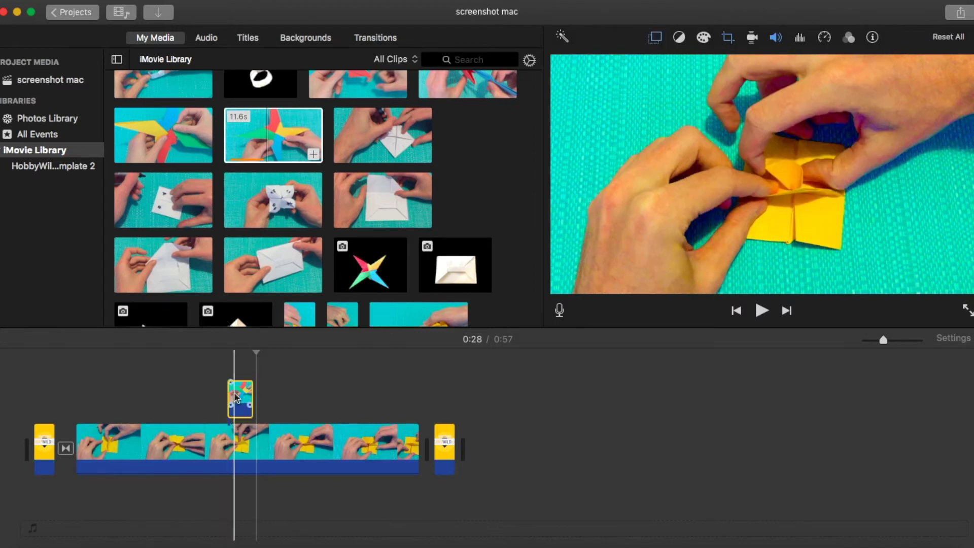
left_click(655, 37)
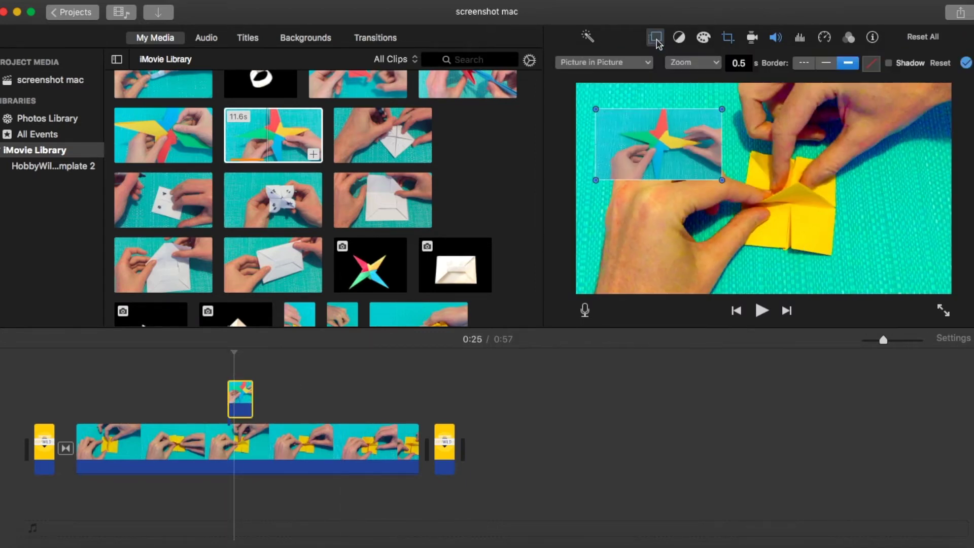
left_click(697, 66)
left_click(695, 102)
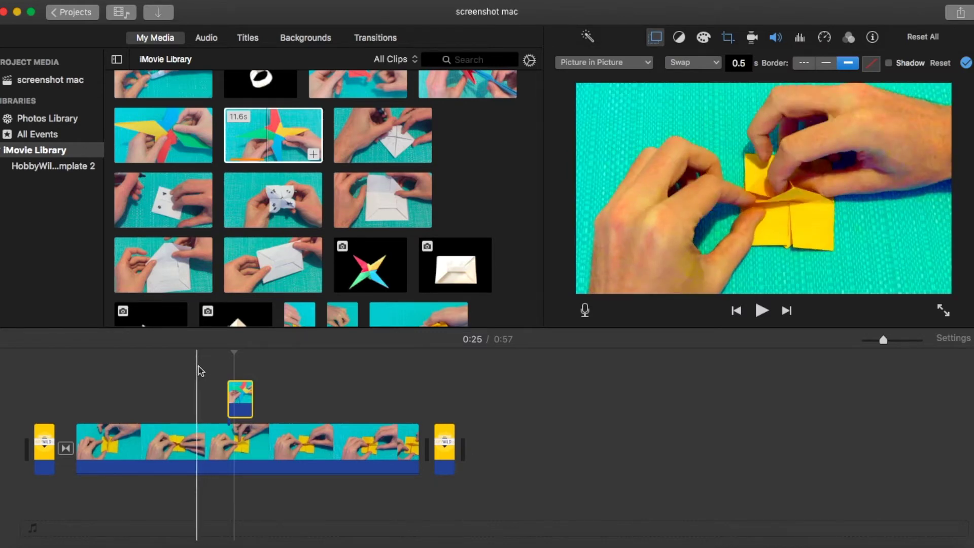
- Play back from just before the overlay to preview the Swap transition
left_click(220, 381)
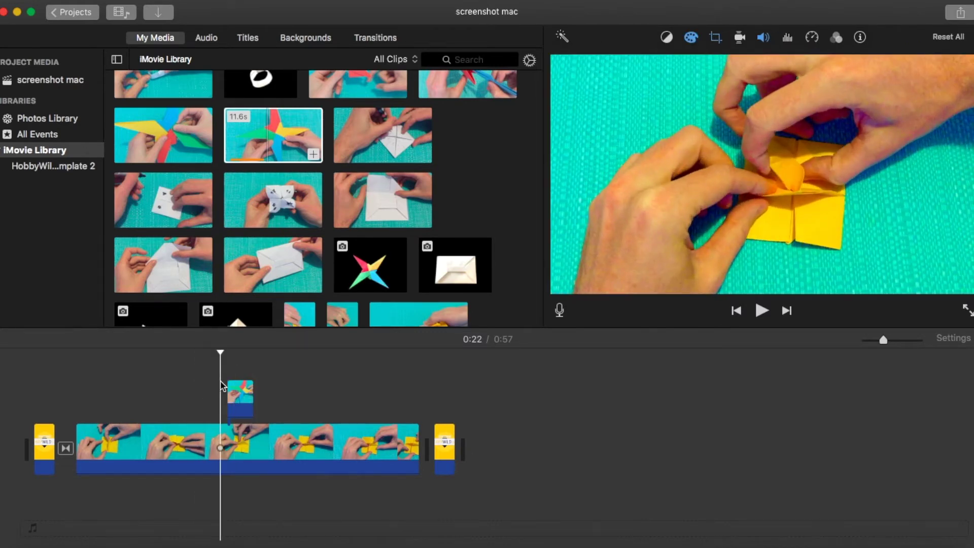
left_click(226, 382)
key("space")
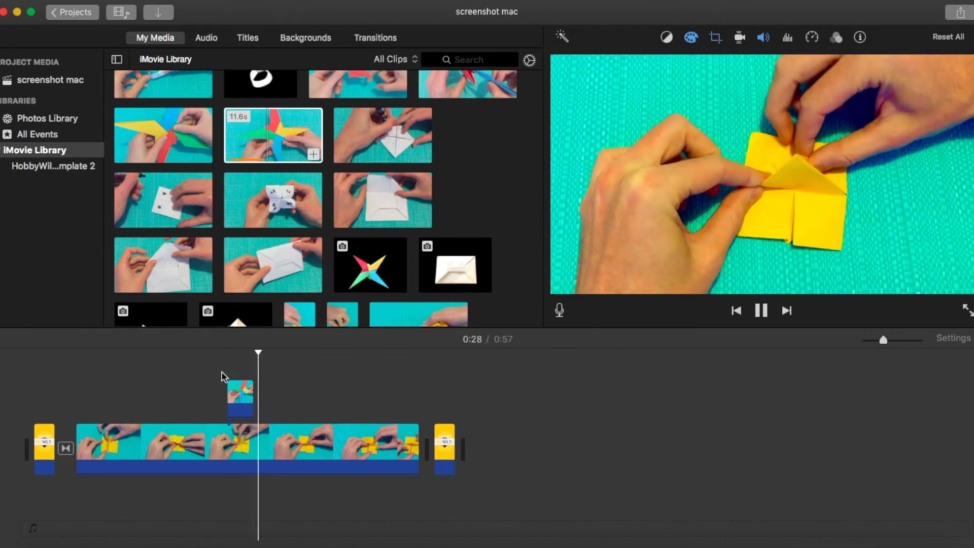
key("space")
left_click(221, 377)
left_click(243, 399)
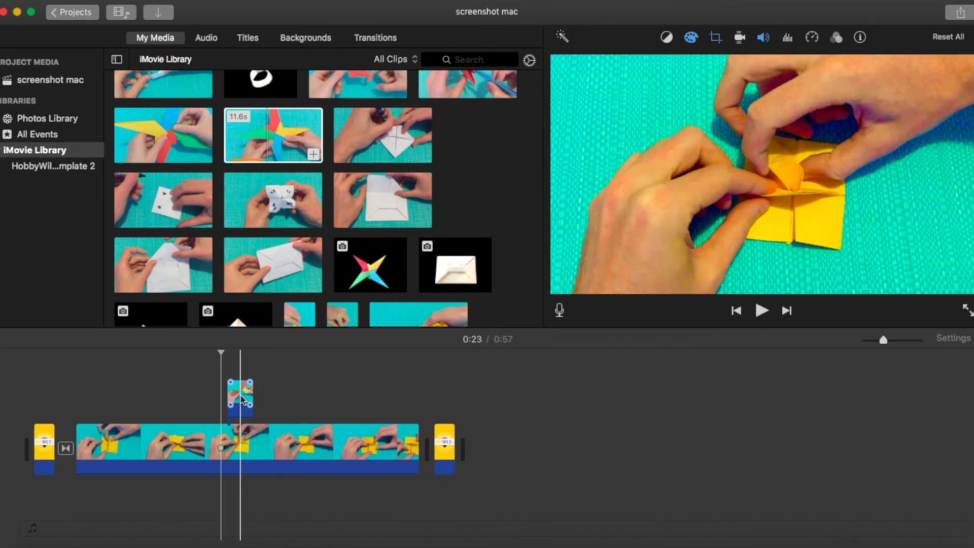
left_click(212, 391)
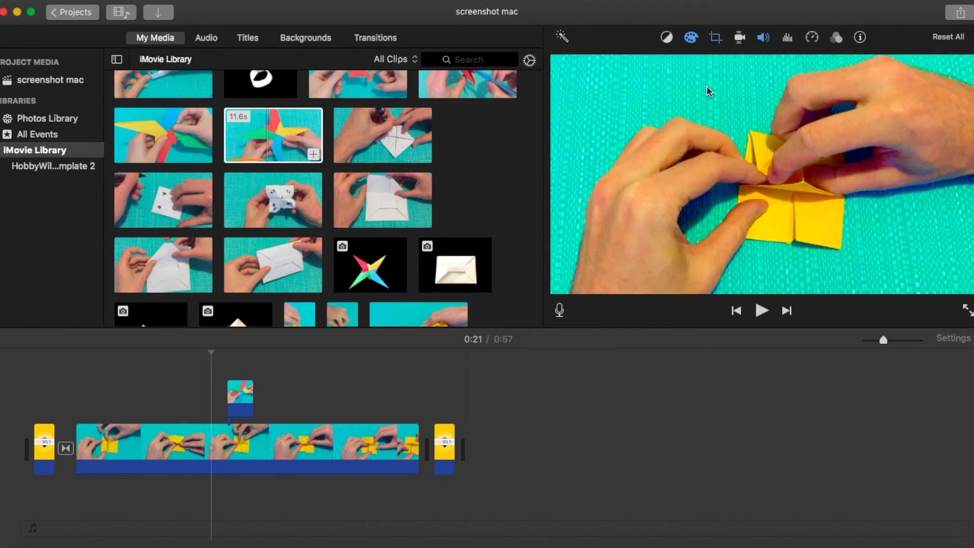
left_click(691, 37)
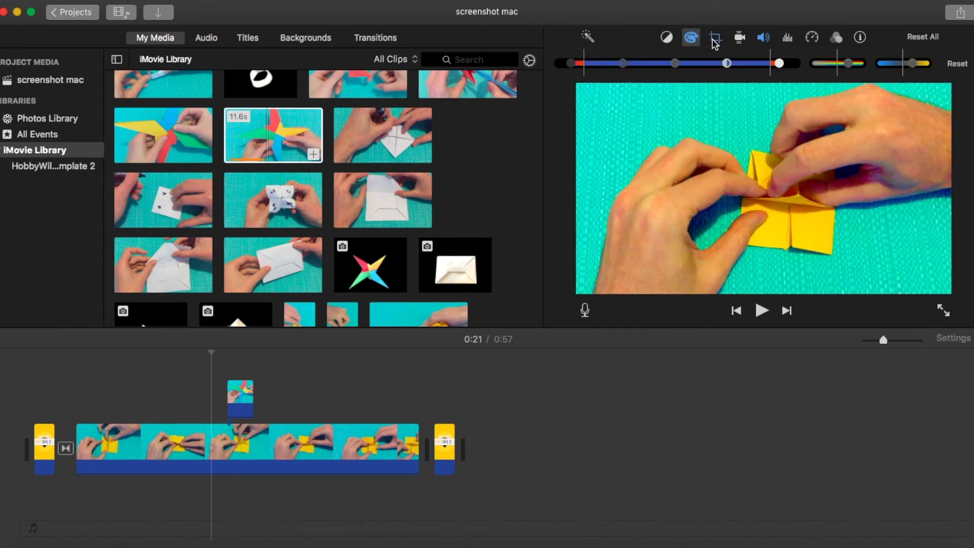
left_click(240, 398)
left_click(656, 38)
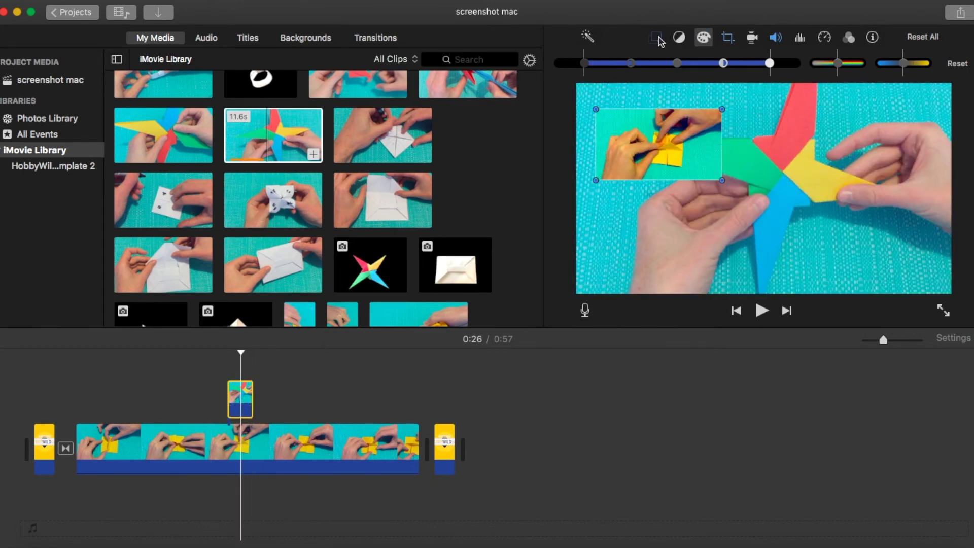
left_click(966, 62)
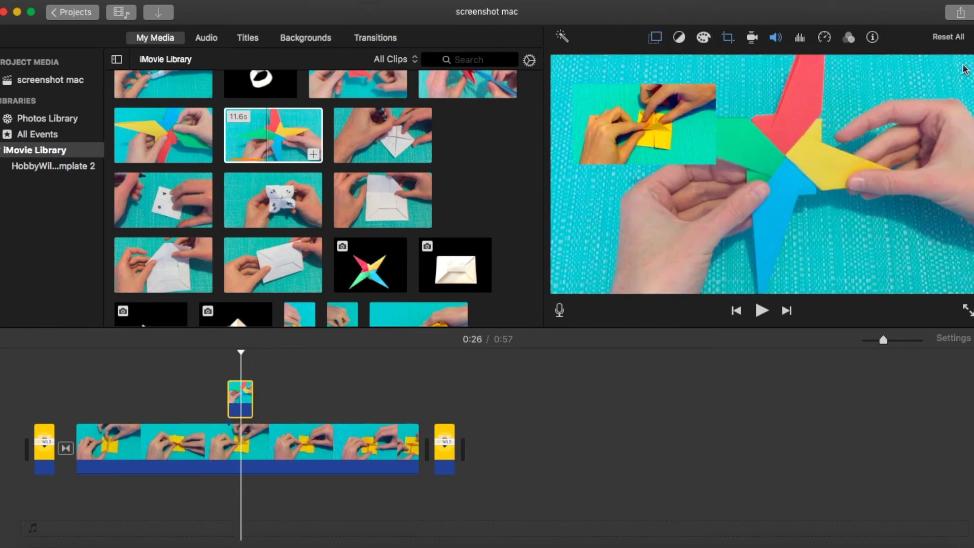
left_click(216, 403)
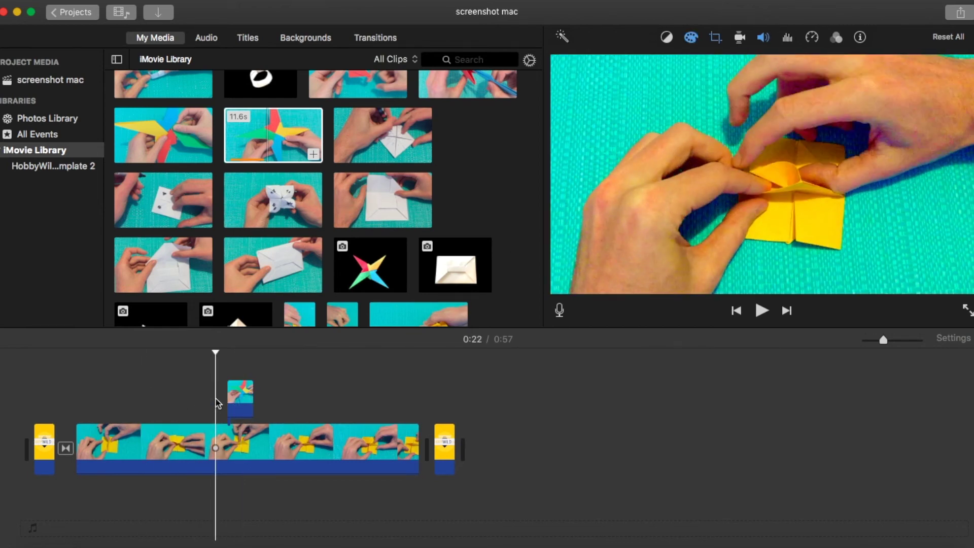